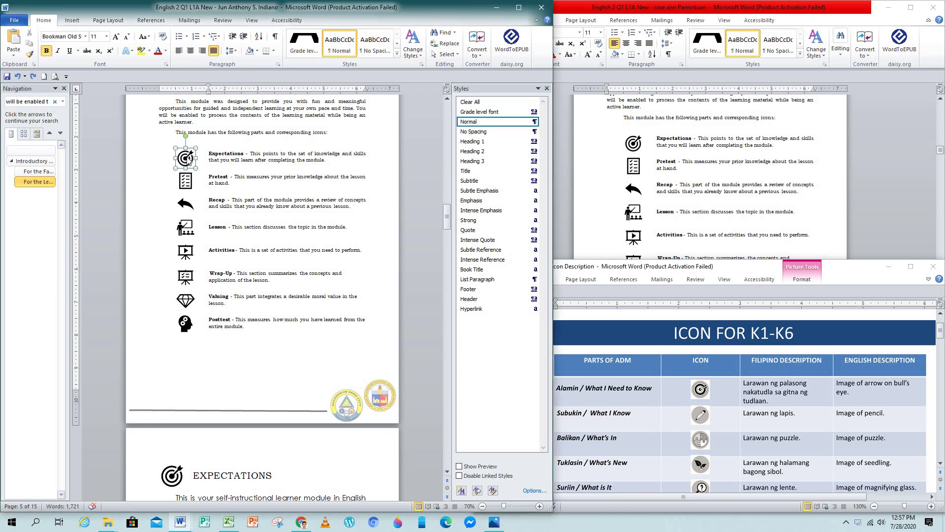
Through Format Picture > Alt Text, describe the target icon as 'Image of arrow on bull'seye.'.
{"action": "right_click", "coordinate": [188, 157]}
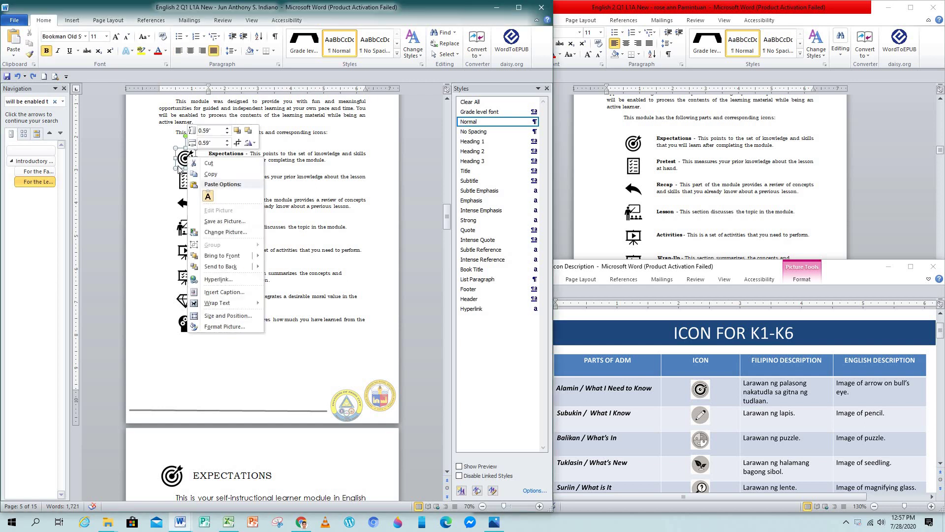
{"action": "left_click", "coordinate": [225, 327]}
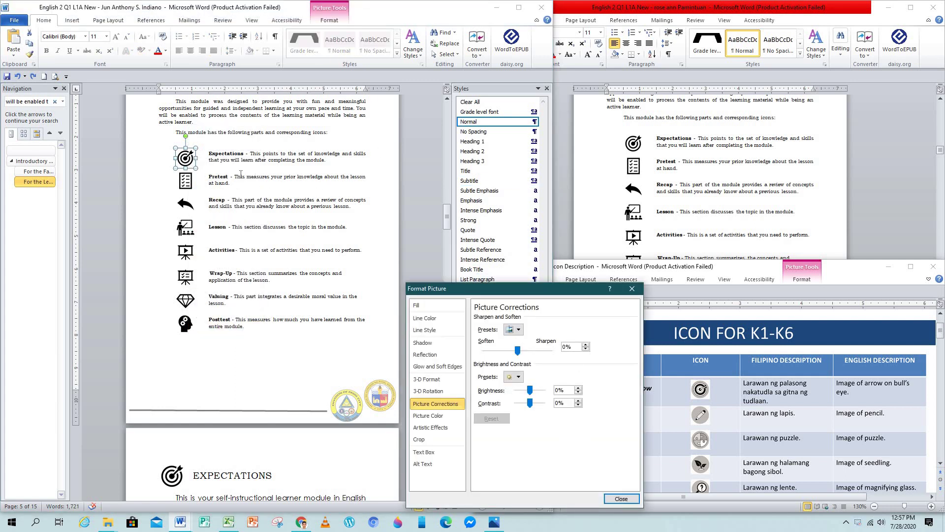
{"action": "left_click", "coordinate": [427, 465]}
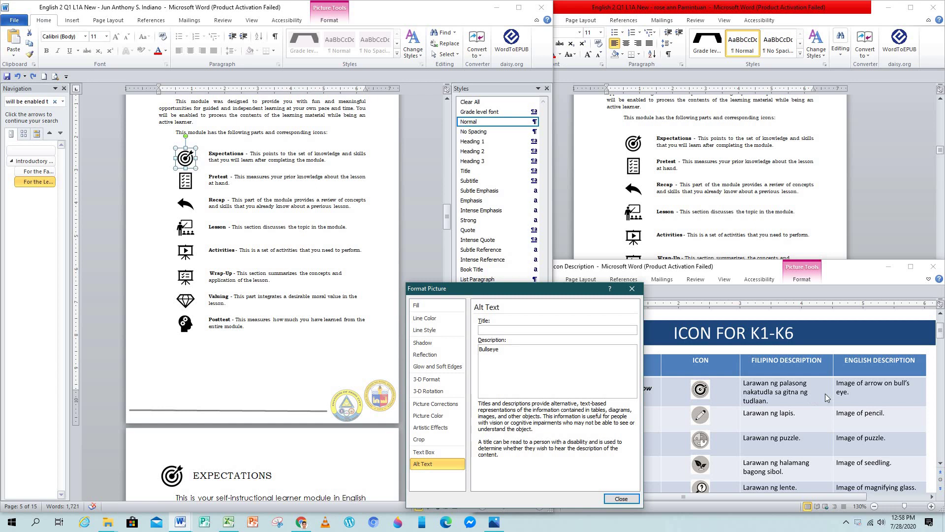
{"action": "scroll", "coordinate": [825, 396], "scroll_direction": "down", "scroll_amount": 1}
{"action": "scroll", "coordinate": [825, 397], "scroll_direction": "up", "scroll_amount": 1}
{"action": "type", "text": "I"}
{"action": "type", "text": "m"}
{"action": "type", "text": "age o"}
{"action": "type", "text": "f"}
{"action": "type", "text": "ar"}
{"action": "type", "text": "row"}
{"action": "type", "text": " on bull's"}
{"action": "key", "text": "Delete"}
{"action": "key", "text": "Delete"}
{"action": "key", "text": "Delete"}
{"action": "type", "text": "."}
Set the target icon's wrapping to In Line with Text and drag it to the Expectations line.
{"action": "left_click", "coordinate": [329, 22]}
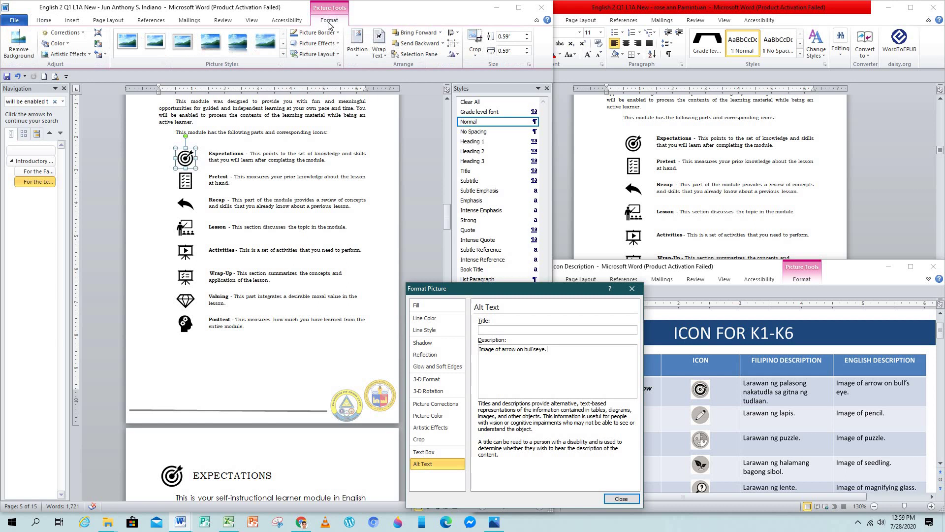
{"action": "left_click", "coordinate": [377, 53]}
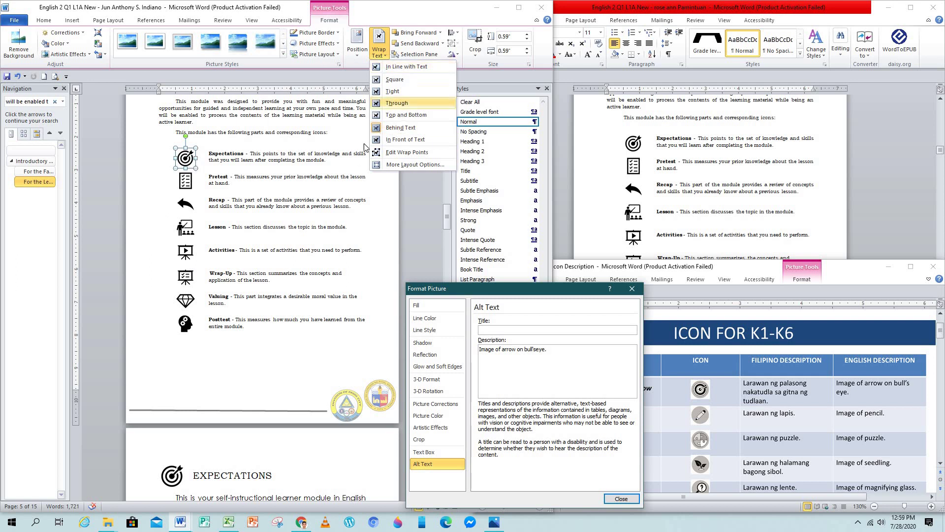
{"action": "left_click", "coordinate": [414, 67]}
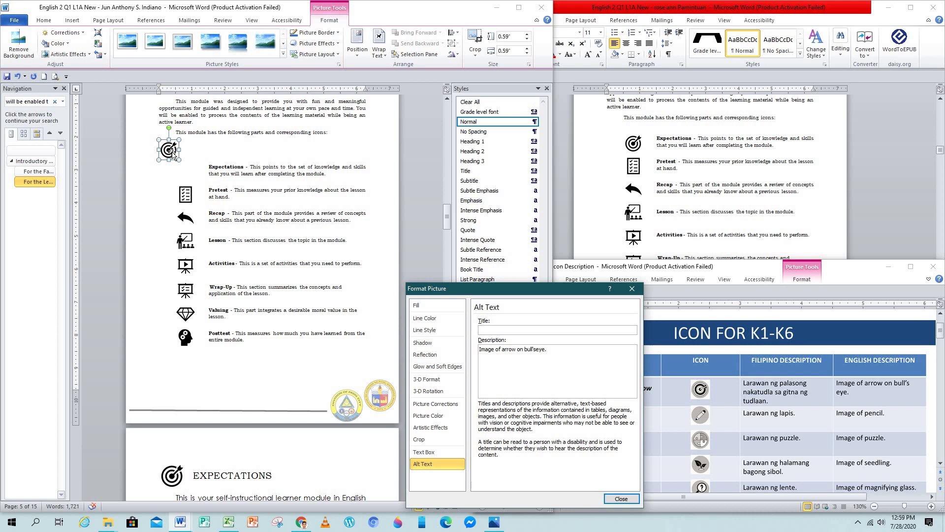
{"action": "left_click_drag", "start_coordinate": [172, 154], "coordinate": [209, 168]}
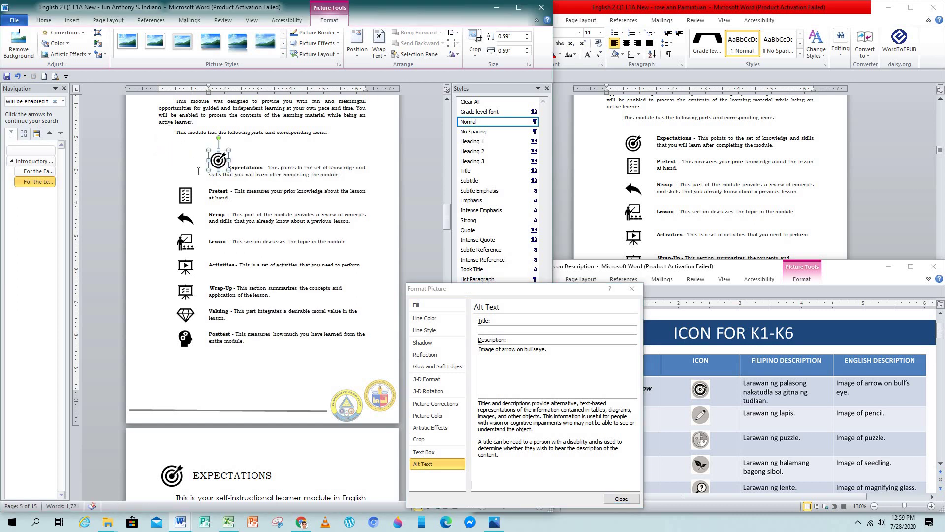
Delete the blank line above Expectations and adjust its indent to match the other entries.
{"action": "left_click", "coordinate": [202, 144]}
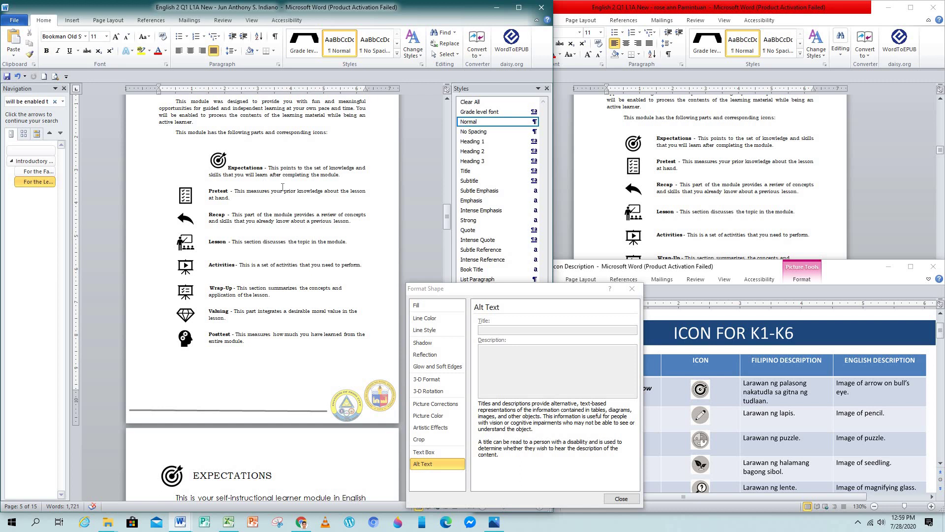
{"action": "key", "text": "Delete"}
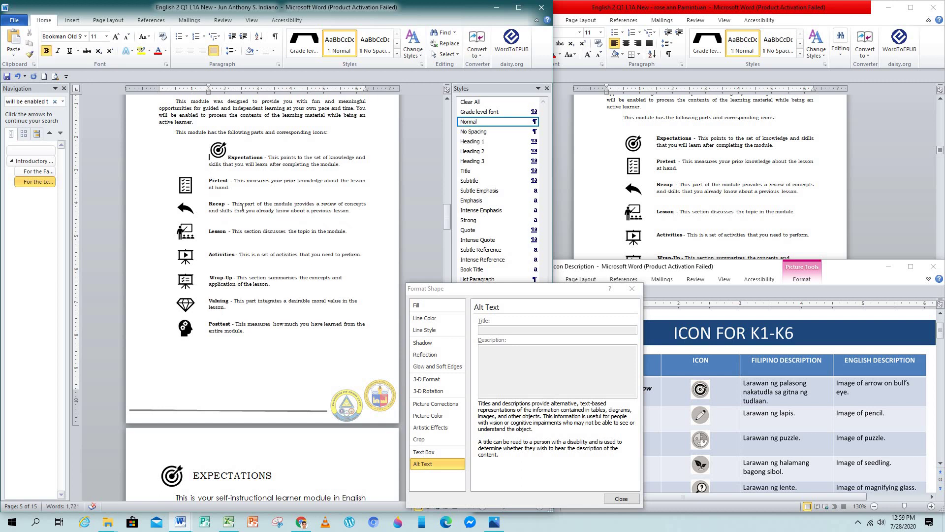
{"action": "key", "text": "BackSpace"}
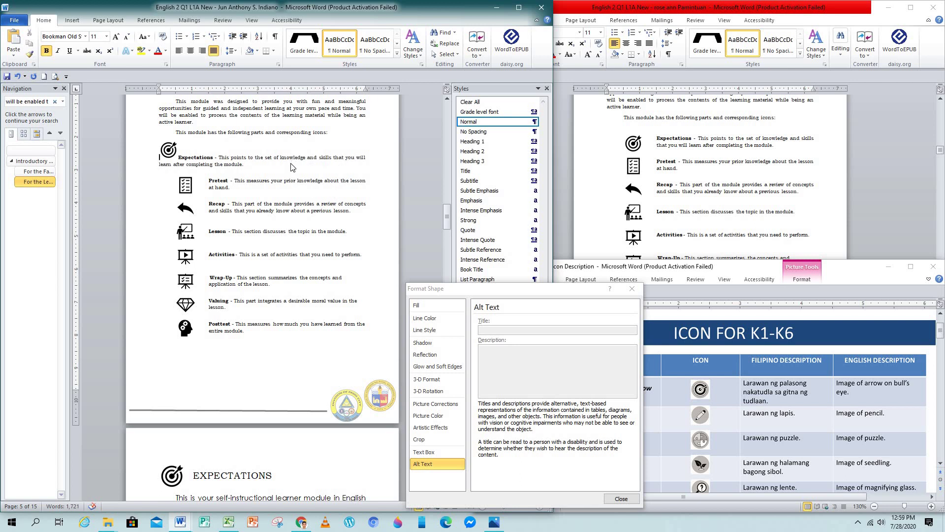
{"action": "key", "text": "Tab"}
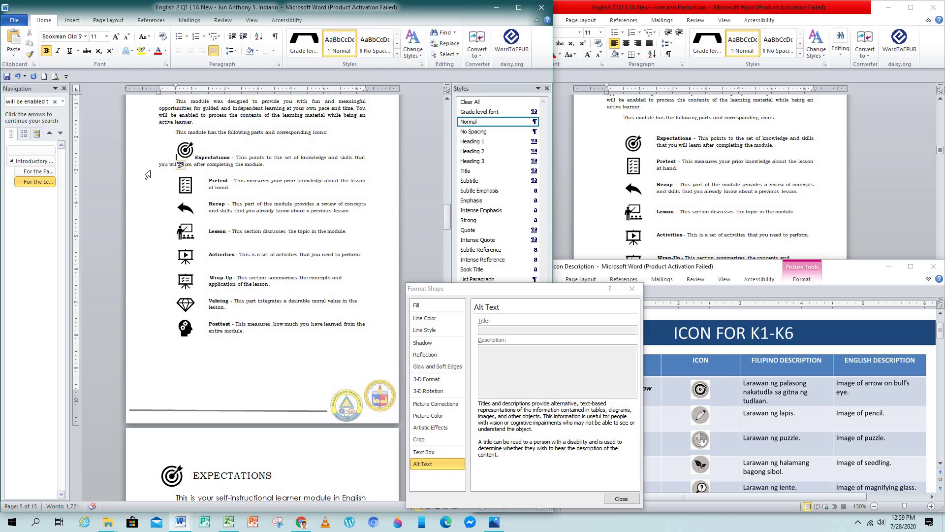
{"action": "key", "text": "Tab"}
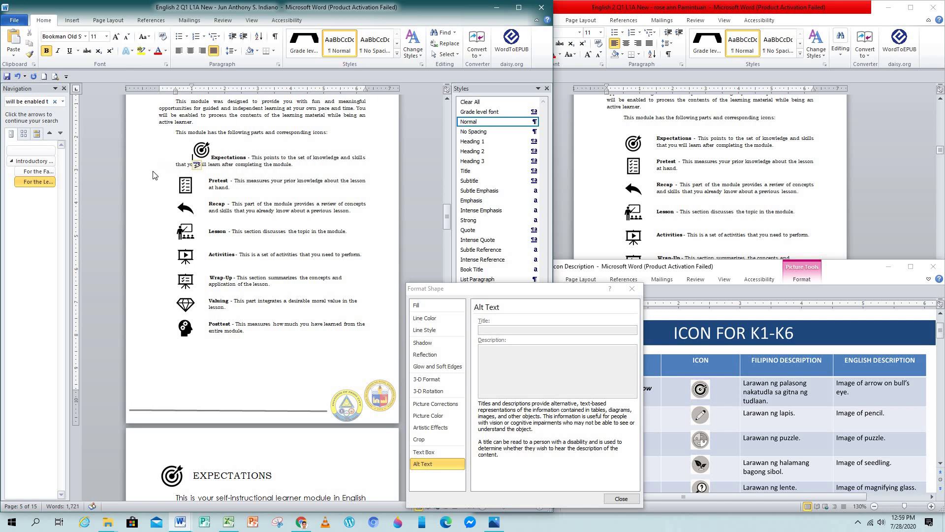
{"action": "key", "text": "BackSpace"}
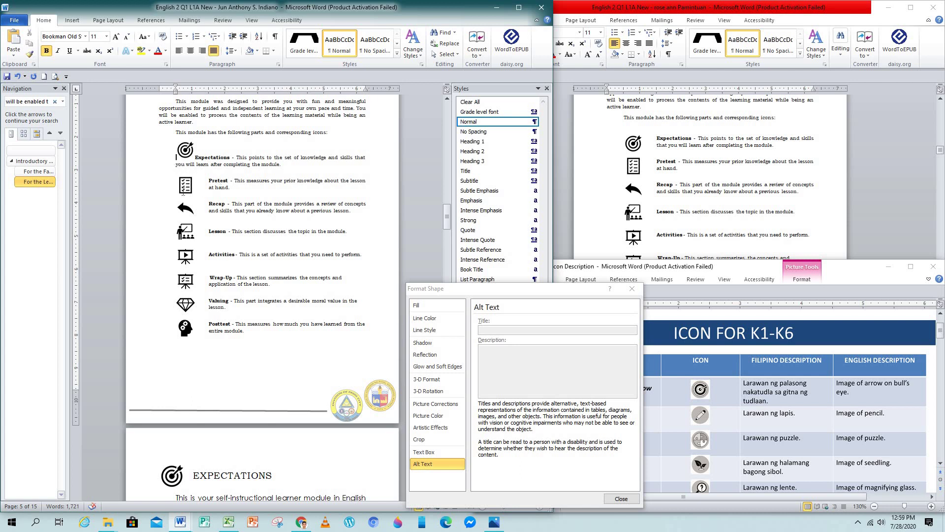
Fix the spacing between 'that' and 'you' in the Expectations text.
{"action": "key", "text": "Down"}
{"action": "key", "text": "BackSpace"}
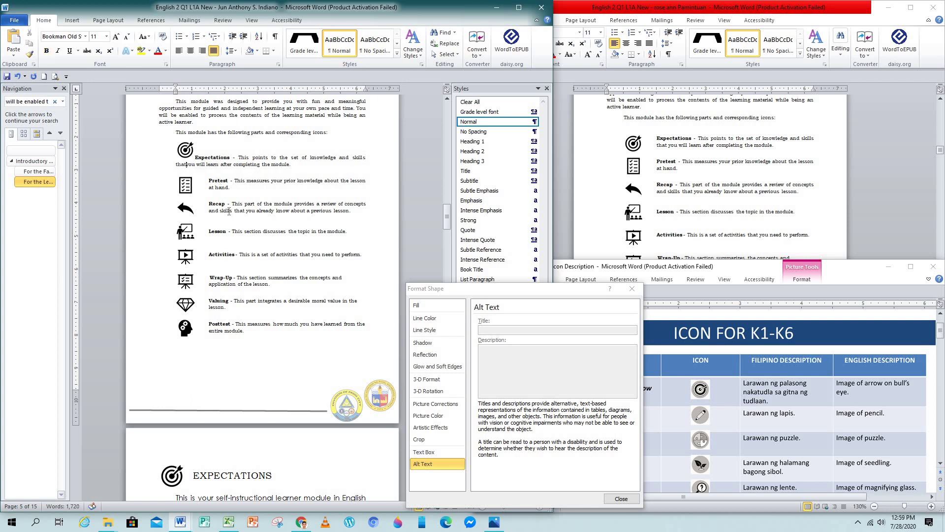
{"action": "left_click", "coordinate": [236, 210]}
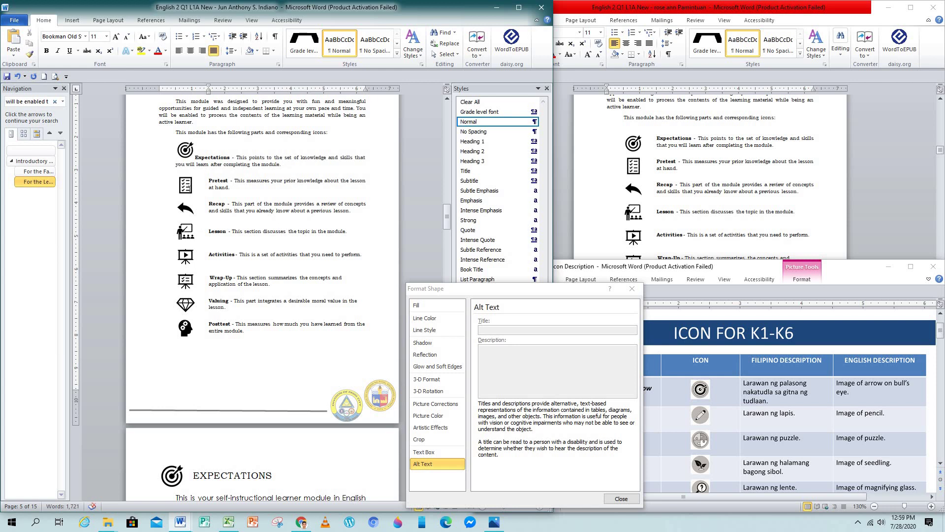
Insert 'Image of a' before 'Checklist' in the Pretest icon's alt text description.
{"action": "right_click", "coordinate": [191, 183]}
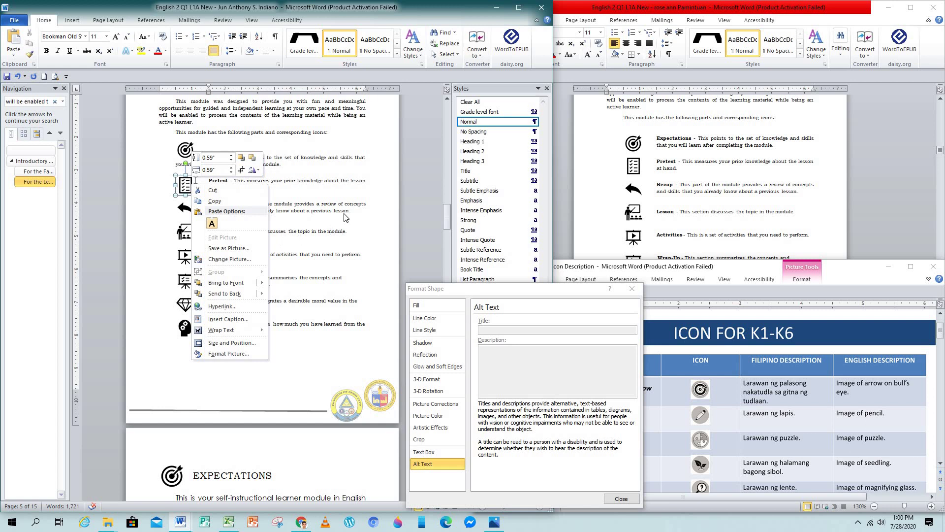
{"action": "left_click", "coordinate": [230, 355]}
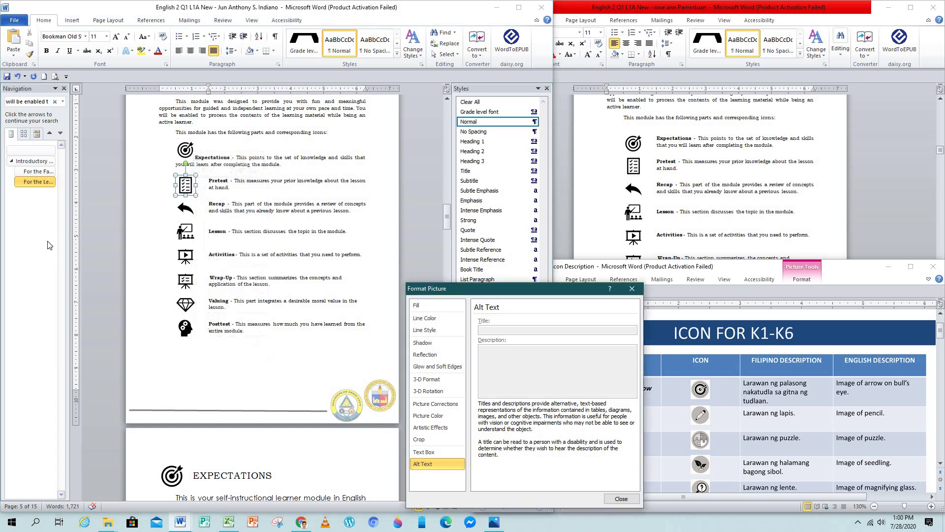
{"action": "left_click", "coordinate": [424, 463]}
{"action": "type", "text": "Checklist"}
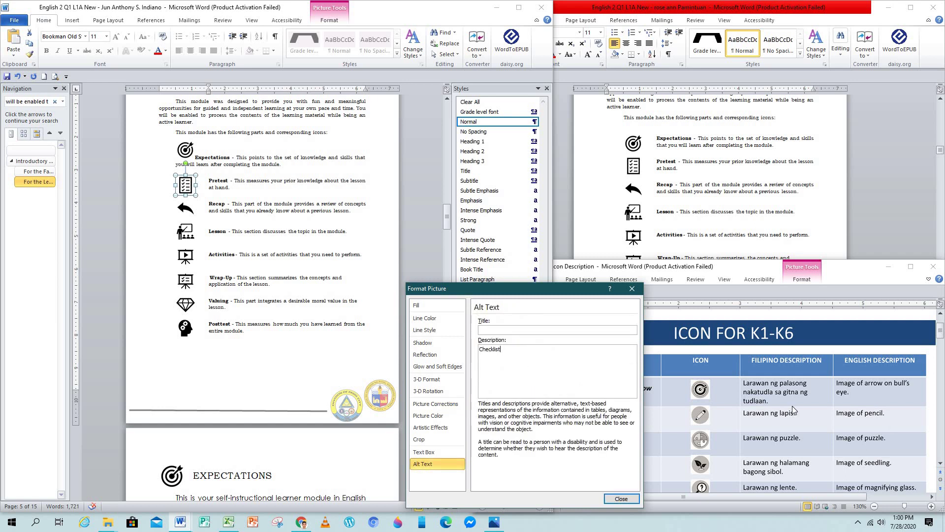
{"action": "scroll", "coordinate": [795, 421], "scroll_direction": "down", "scroll_amount": 5}
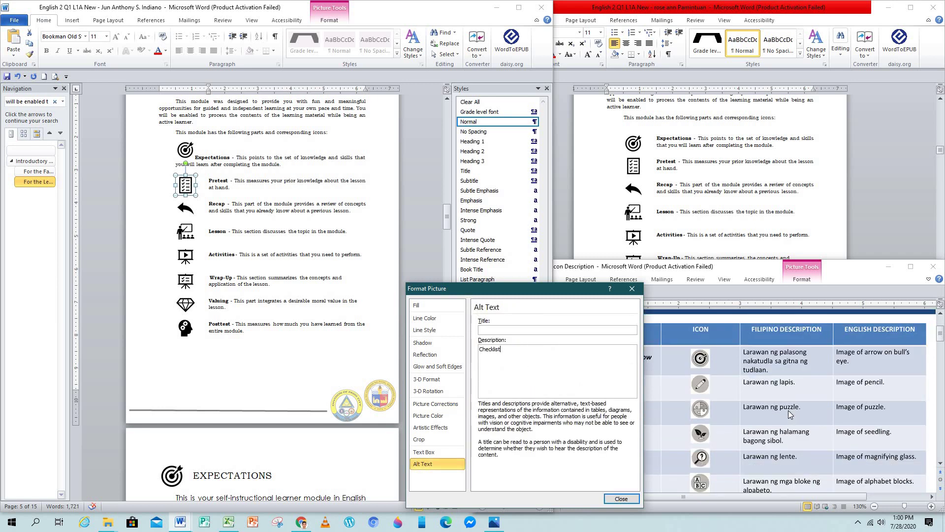
{"action": "scroll", "coordinate": [788, 409], "scroll_direction": "down", "scroll_amount": 5}
{"action": "scroll", "coordinate": [788, 410], "scroll_direction": "down", "scroll_amount": 5}
{"action": "scroll", "coordinate": [787, 409], "scroll_direction": "down", "scroll_amount": 2}
{"action": "scroll", "coordinate": [788, 410], "scroll_direction": "down", "scroll_amount": 5}
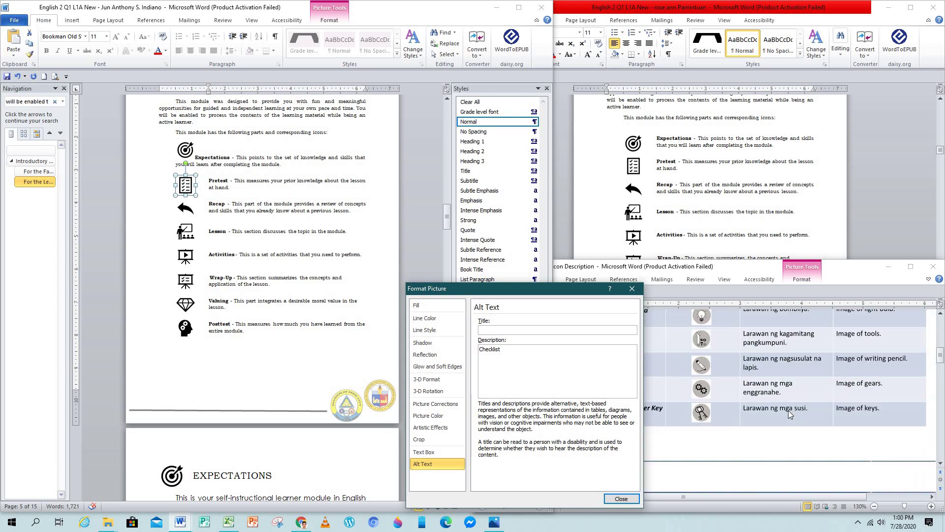
{"action": "scroll", "coordinate": [788, 409], "scroll_direction": "down", "scroll_amount": 5}
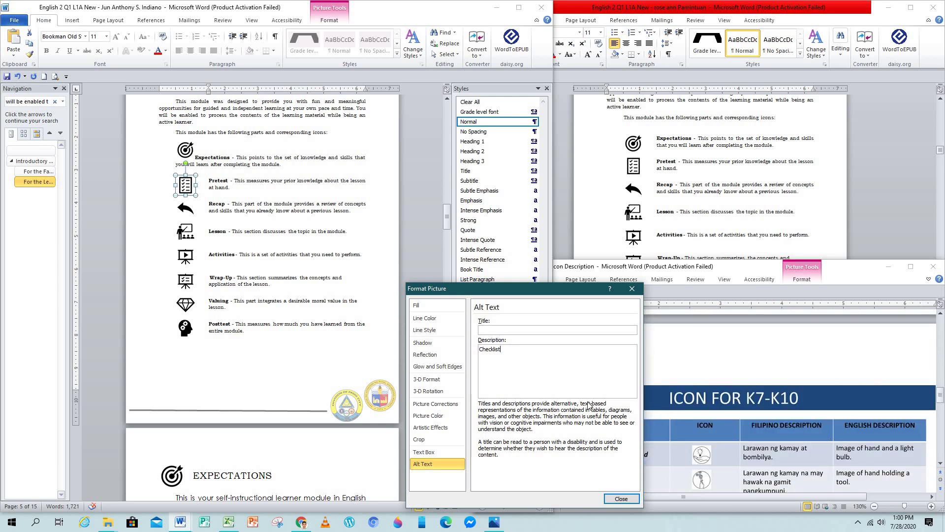
{"action": "left_click", "coordinate": [480, 353]}
{"action": "type", "text": "i"}
{"action": "type", "text": "ma"}
{"action": "type", "text": "ge of "}
{"action": "type", "text": "a"}
{"action": "left_click", "coordinate": [342, 23]}
{"action": "left_click", "coordinate": [378, 47]}
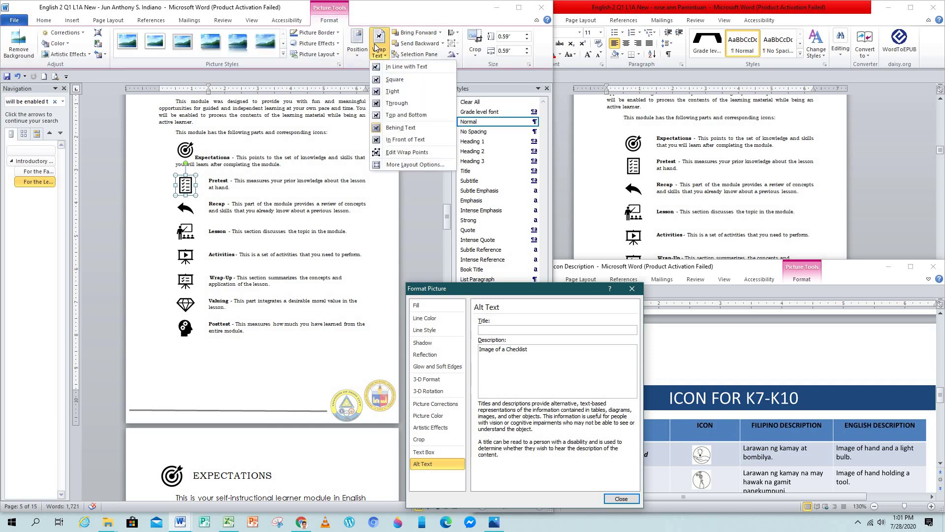
{"action": "left_click", "coordinate": [413, 68]}
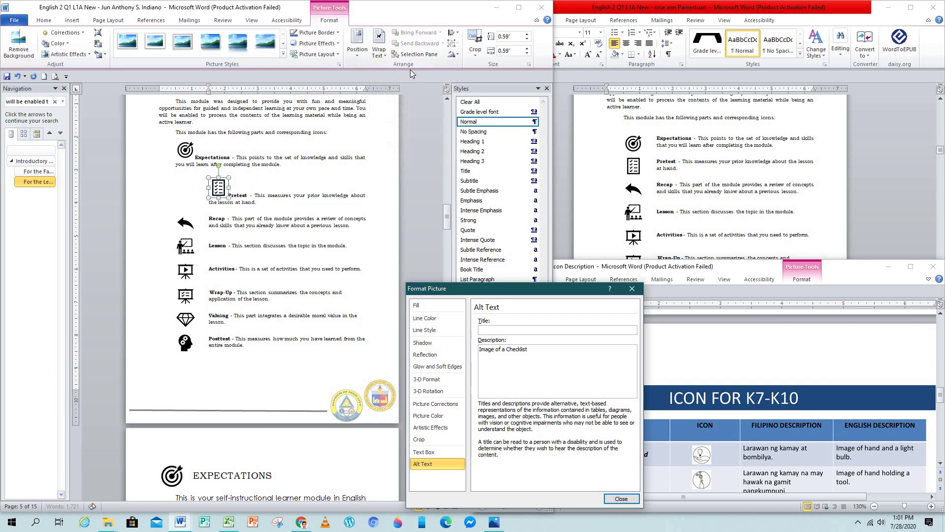
{"action": "left_click", "coordinate": [195, 202]}
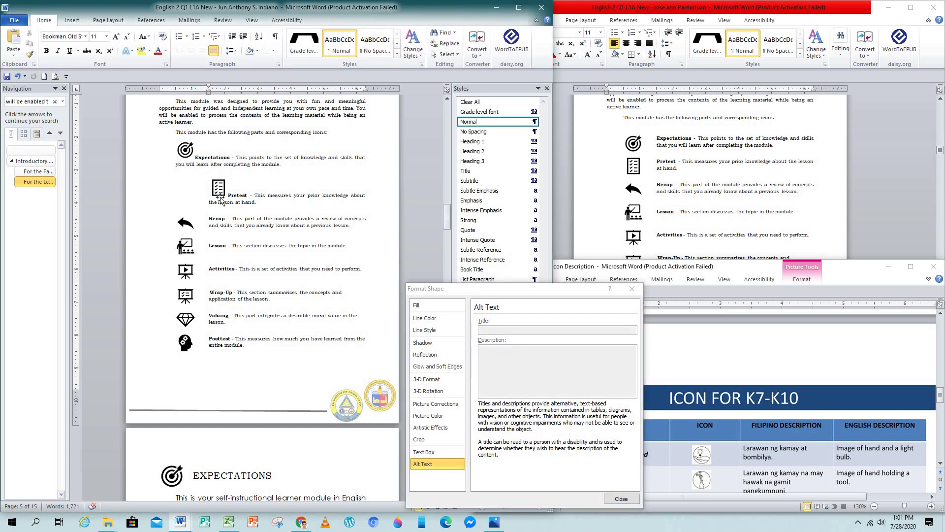
{"action": "key", "text": "Up"}
{"action": "key", "text": "BackSpace"}
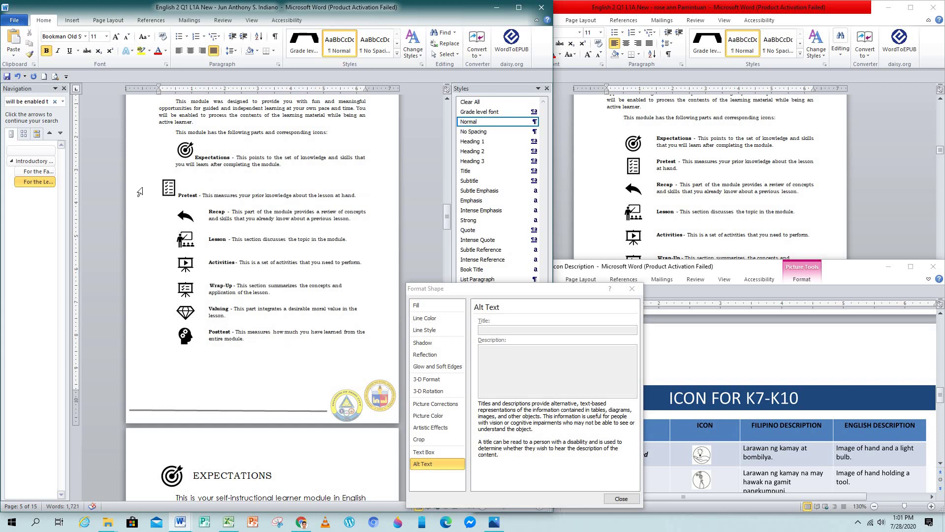
{"action": "key", "text": "BackSpace"}
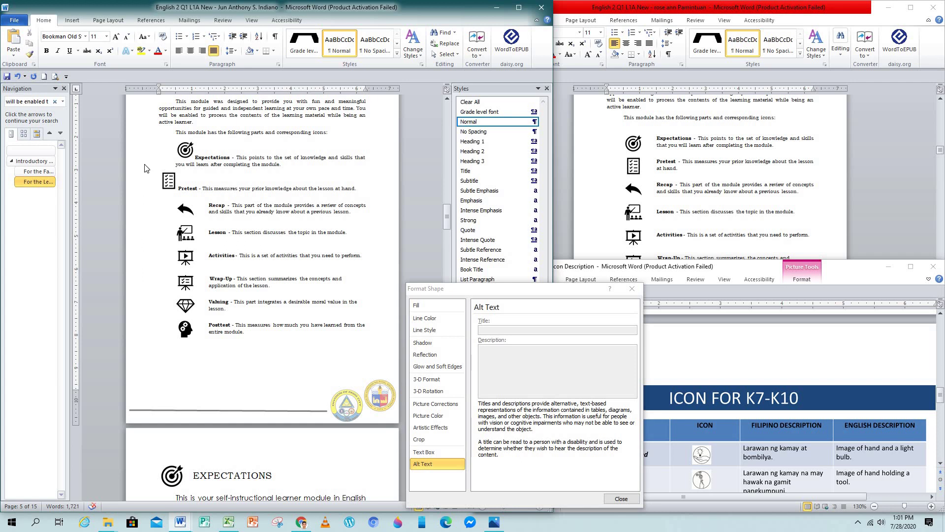
{"action": "key", "text": "ctrl+z"}
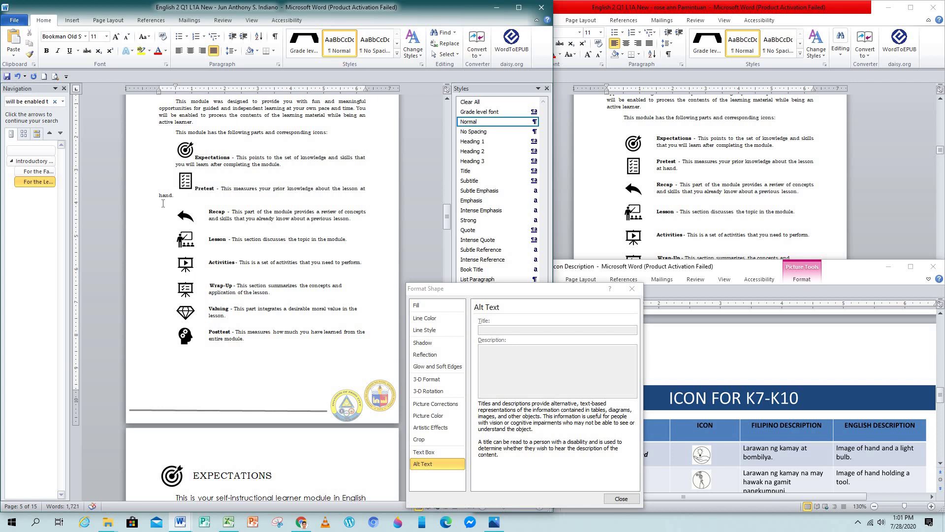
{"action": "key", "text": "Tab"}
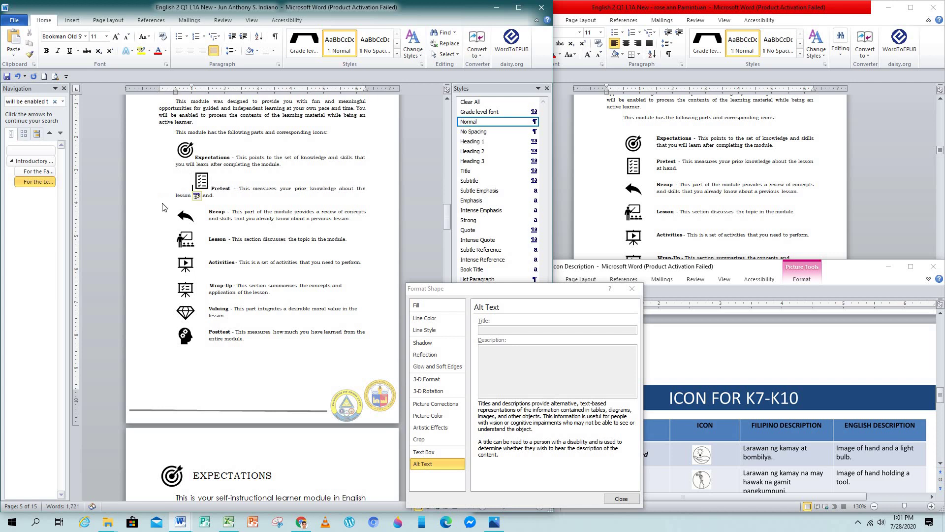
{"action": "key", "text": "ctrl+z"}
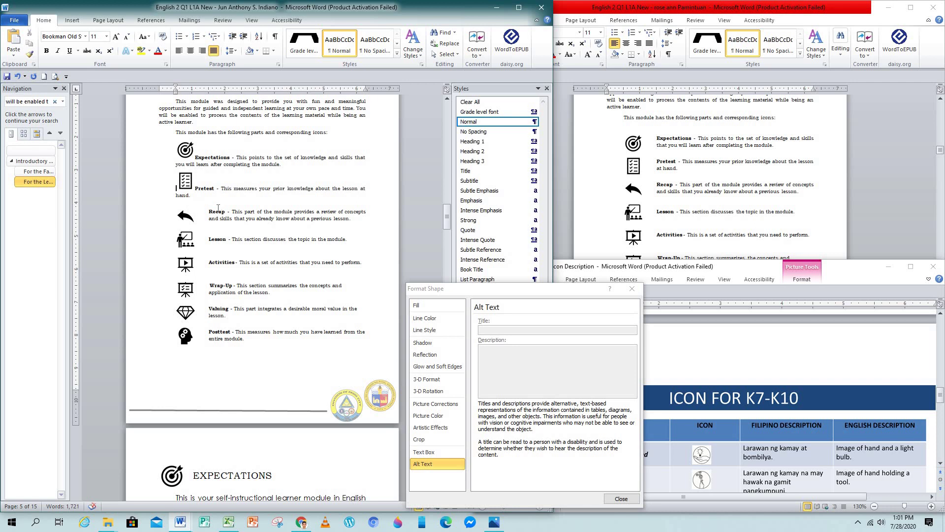
{"action": "key", "text": "Down"}
{"action": "left_click", "coordinate": [206, 203]}
Check the Recap arrow's alt text reads 'Back', then select the EXPECTATIONS title block.
{"action": "right_click", "coordinate": [189, 215]}
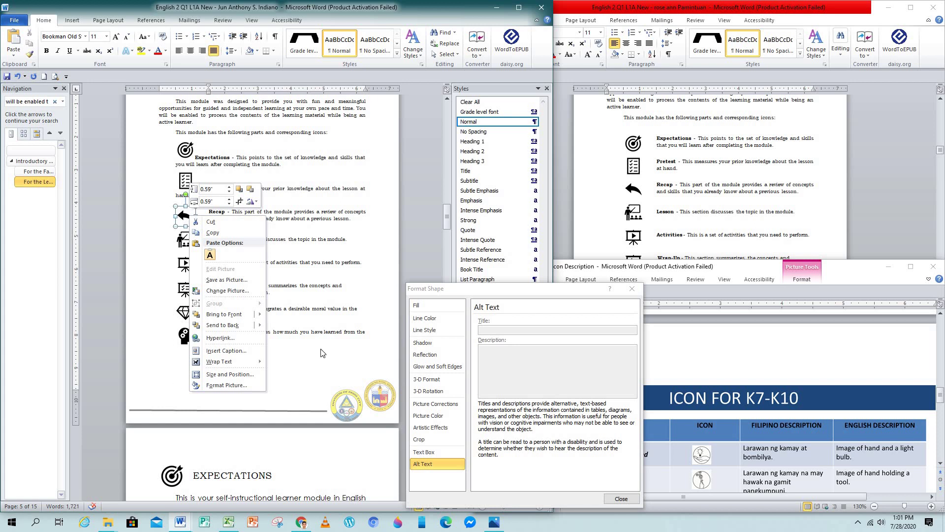
{"action": "key", "text": "Escape"}
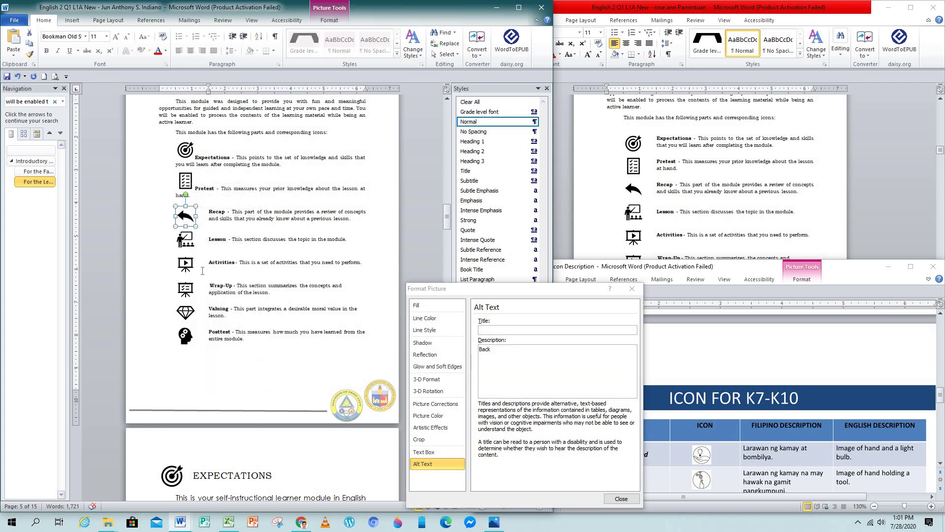
{"action": "scroll", "coordinate": [216, 289], "scroll_direction": "down", "scroll_amount": 1}
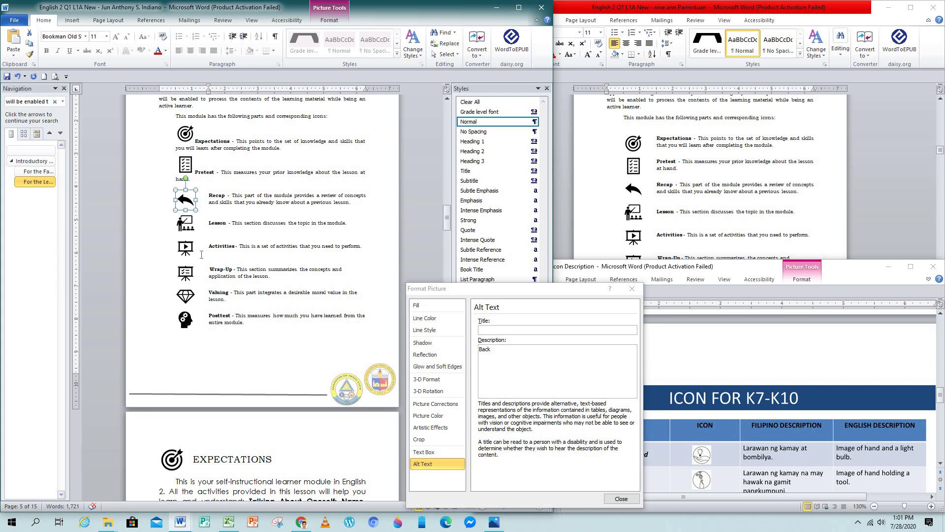
{"action": "scroll", "coordinate": [201, 254], "scroll_direction": "down", "scroll_amount": 1}
{"action": "scroll", "coordinate": [202, 255], "scroll_direction": "down", "scroll_amount": 2}
{"action": "scroll", "coordinate": [259, 434], "scroll_direction": "down", "scroll_amount": 2}
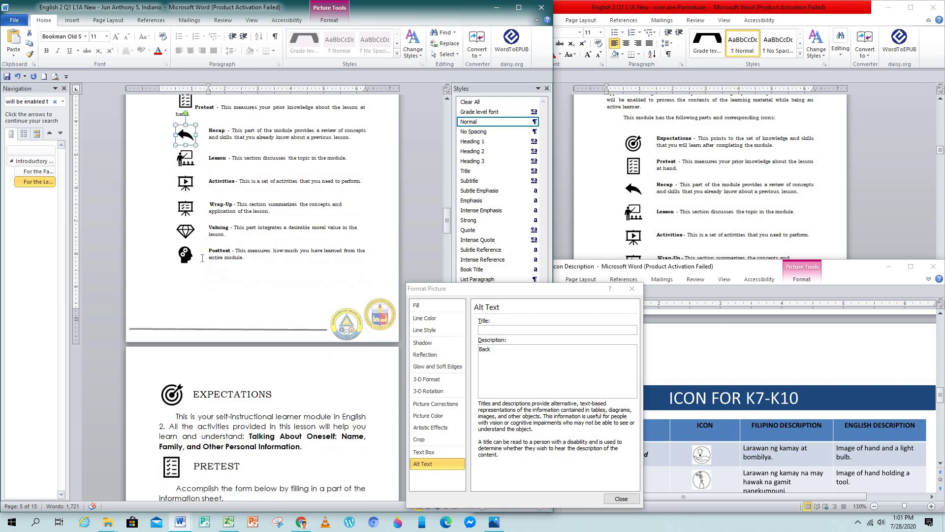
{"action": "scroll", "coordinate": [260, 434], "scroll_direction": "down", "scroll_amount": 1}
{"action": "left_click", "coordinate": [222, 363]}
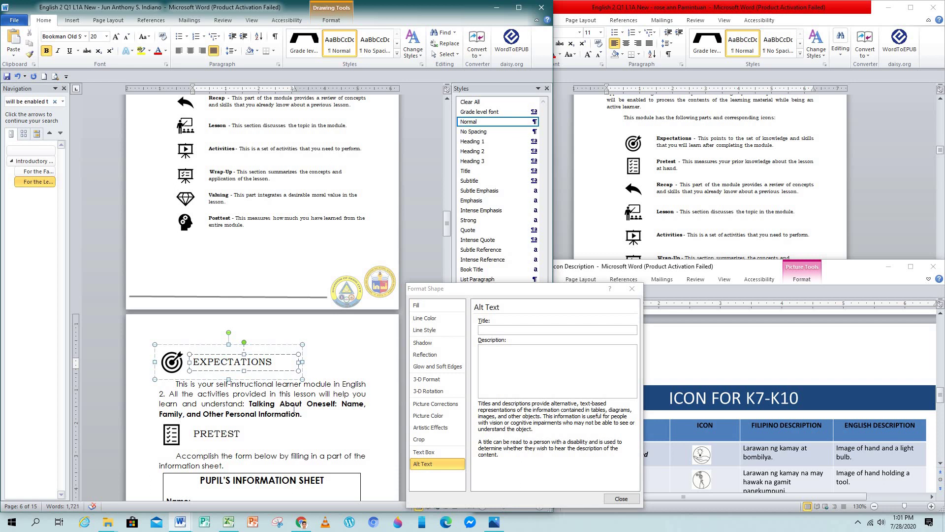
Select the whole floating EXPECTATIONS icon-and-title group and remove it from the page.
{"action": "left_click", "coordinate": [277, 346]}
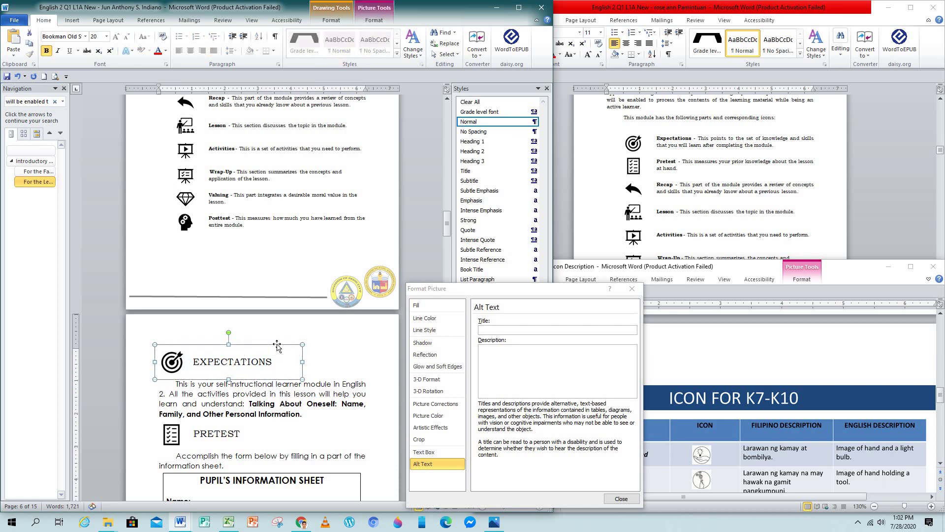
{"action": "left_click", "coordinate": [194, 361]}
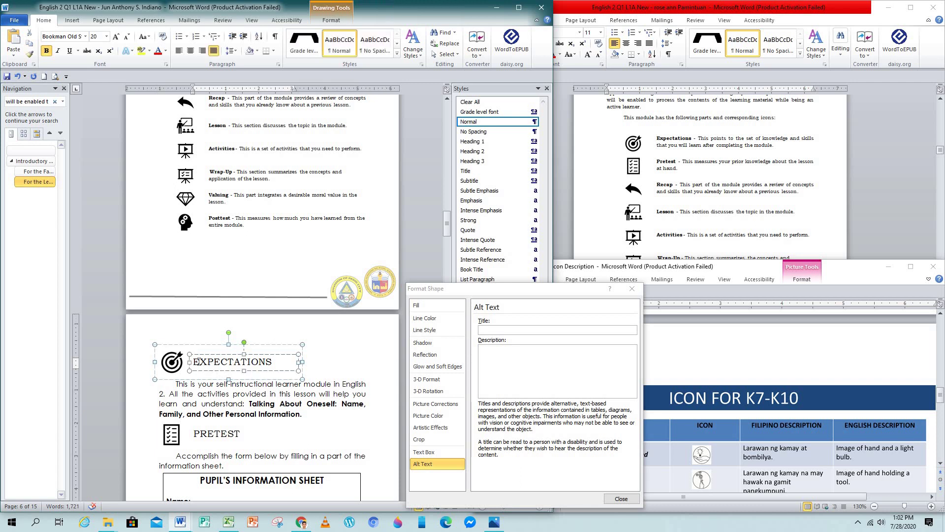
{"action": "mouse_move", "coordinate": [194, 361]}
{"action": "left_mouse_down"}
{"action": "mouse_move", "coordinate": [268, 362]}
{"action": "mouse_move", "coordinate": [276, 375]}
{"action": "left_mouse_up"}
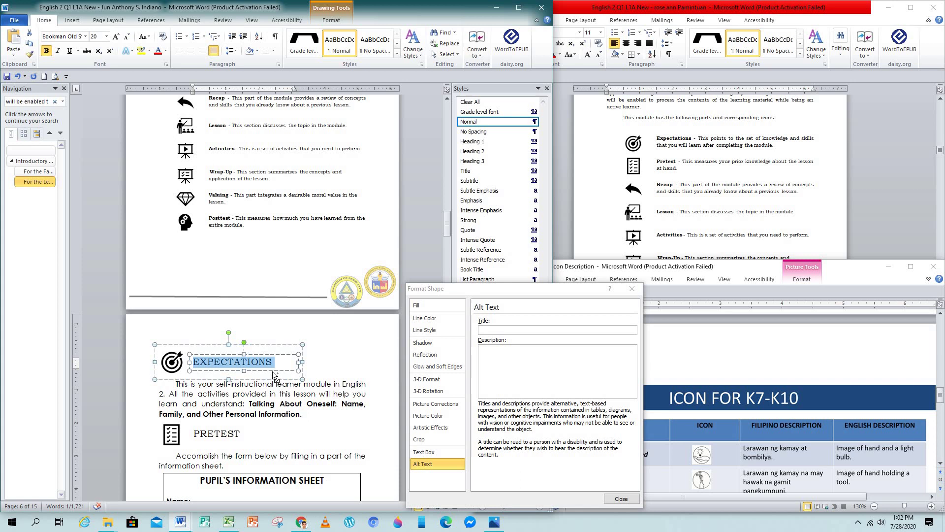
{"action": "left_click", "coordinate": [264, 346]}
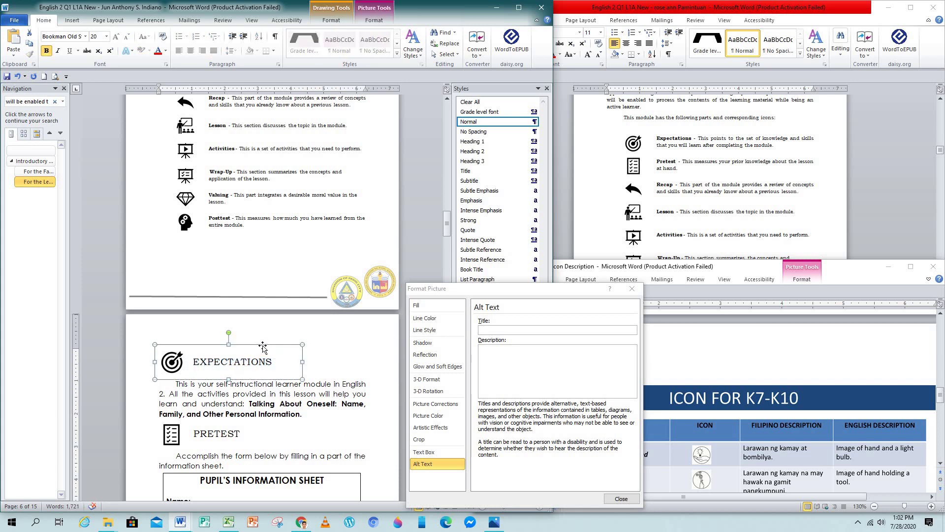
{"action": "key", "text": "Delete"}
{"action": "left_click", "coordinate": [199, 278]}
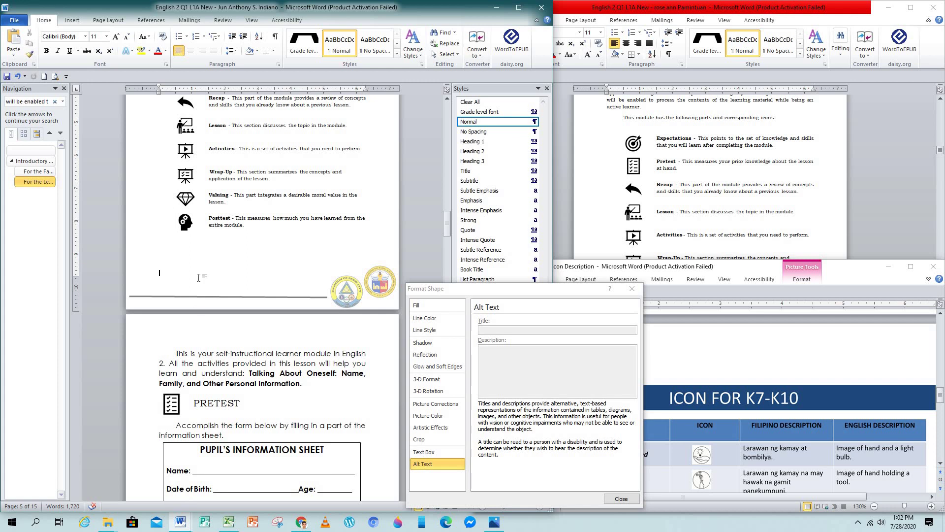
Paste EXPECTATIONS as plain text and place a copied bullseye icon, alt text intact, before it.
{"action": "key", "text": "ctrl+v"}
{"action": "left_click", "coordinate": [159, 354]}
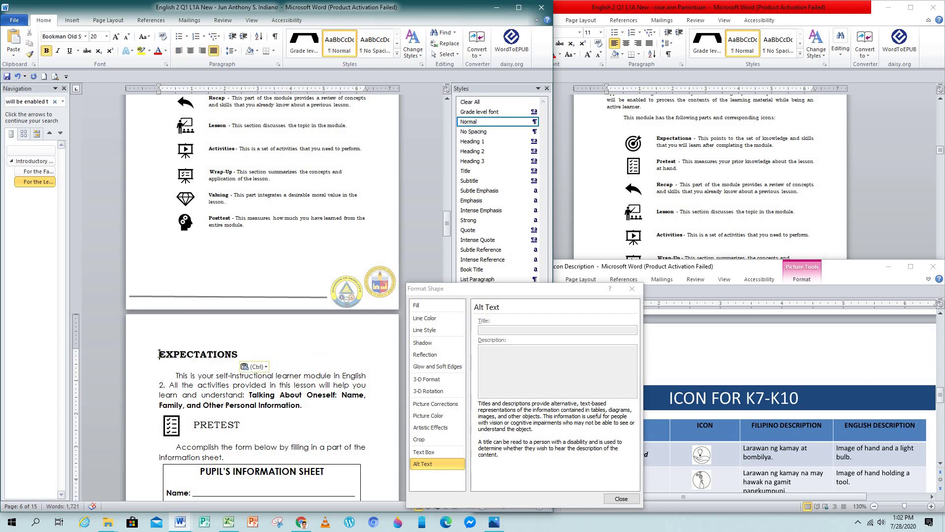
{"action": "scroll", "coordinate": [218, 269], "scroll_direction": "up", "scroll_amount": 3}
{"action": "scroll", "coordinate": [229, 167], "scroll_direction": "up", "scroll_amount": 1}
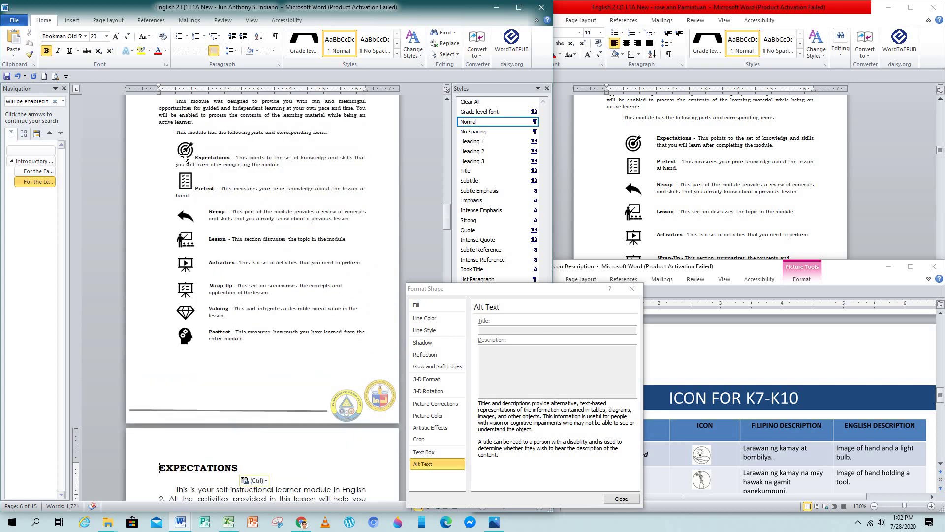
{"action": "left_click", "coordinate": [185, 150]}
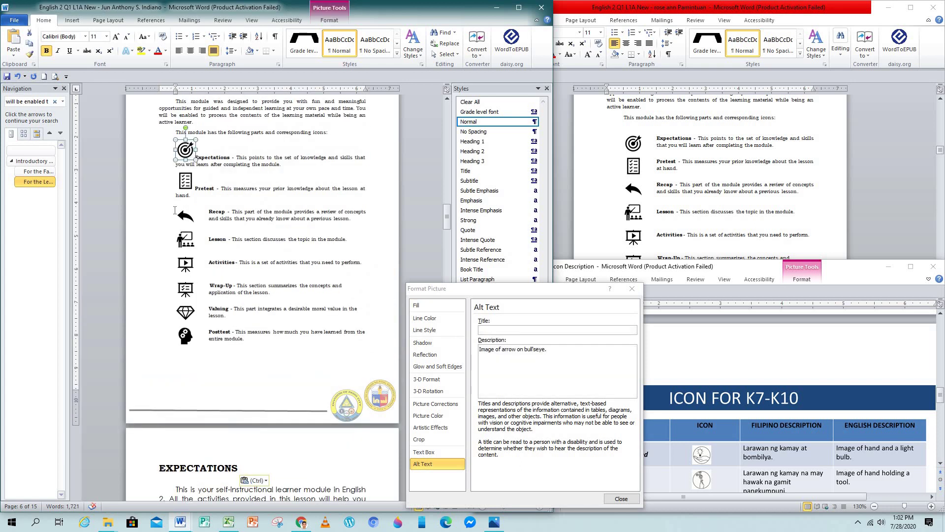
{"action": "scroll", "coordinate": [161, 403], "scroll_direction": "down", "scroll_amount": 2}
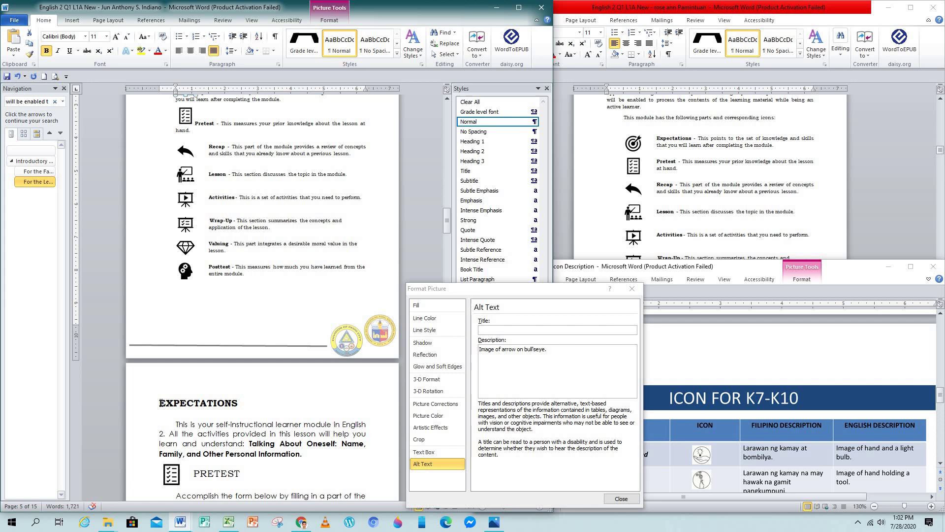
{"action": "left_click", "coordinate": [157, 402]}
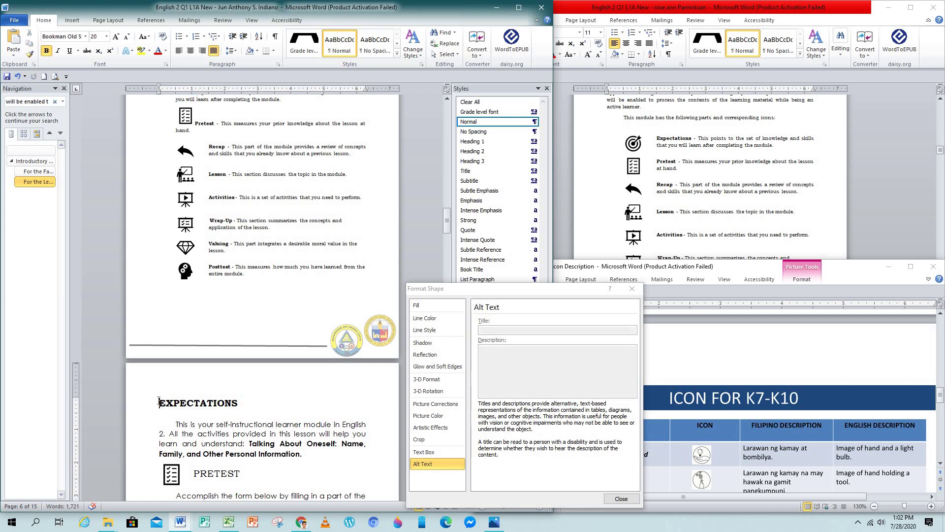
{"action": "key", "text": "ctrl+v"}
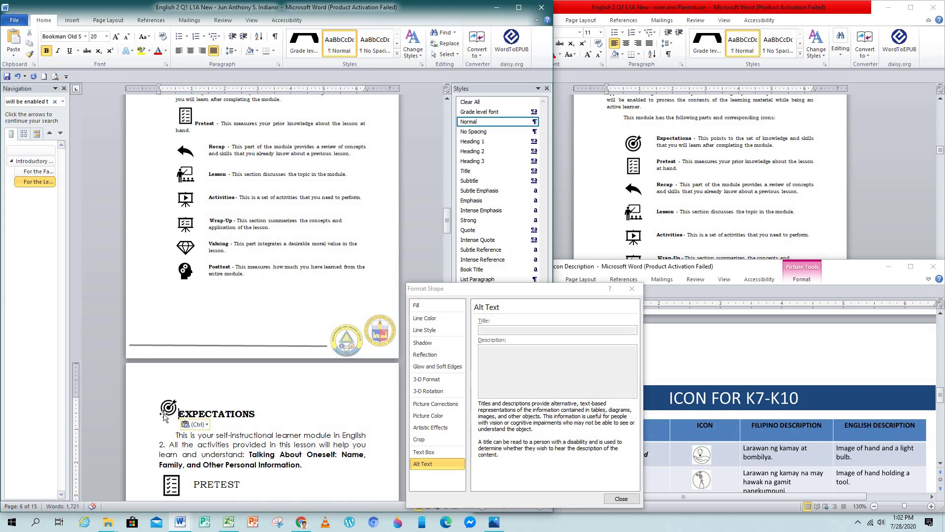
{"action": "left_click", "coordinate": [166, 413]}
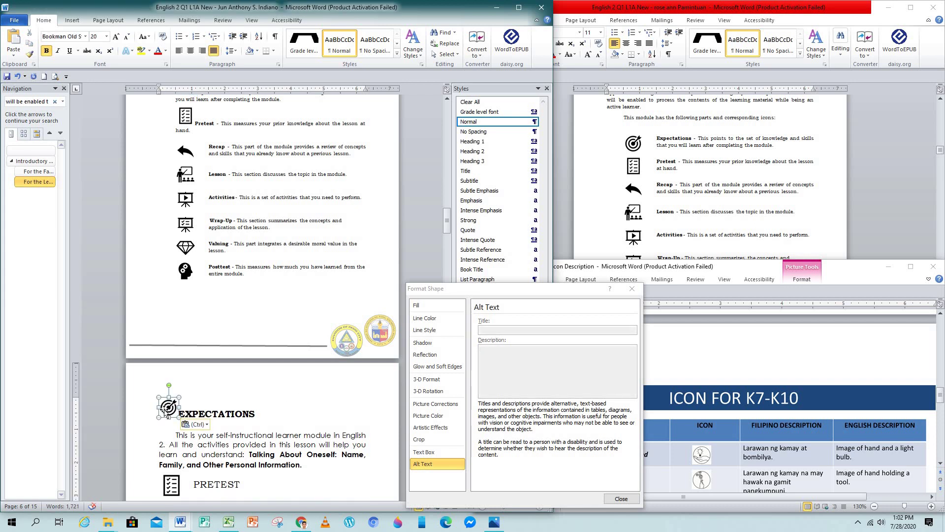
{"action": "left_click", "coordinate": [227, 417]}
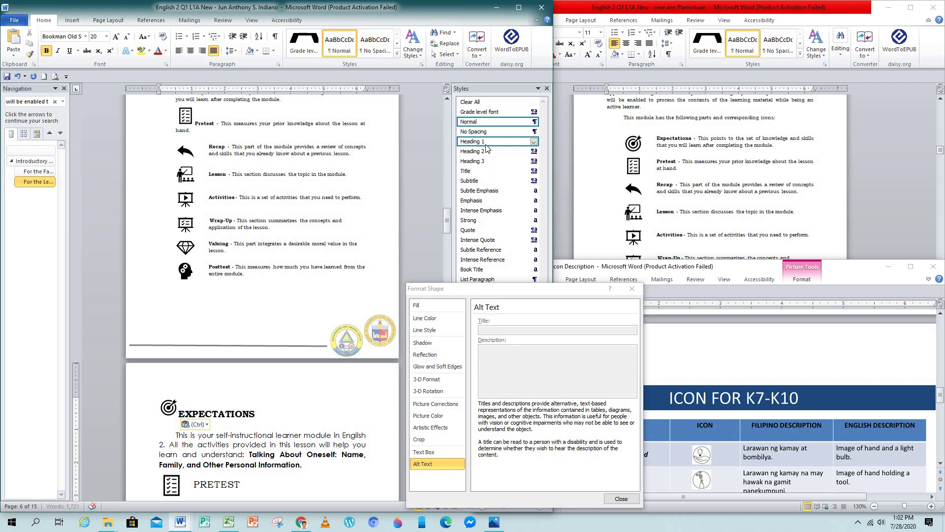
Apply Heading 1 to EXPECTATIONS and delete the empty line beneath it.
{"action": "left_click", "coordinate": [486, 144]}
{"action": "left_click", "coordinate": [215, 435]}
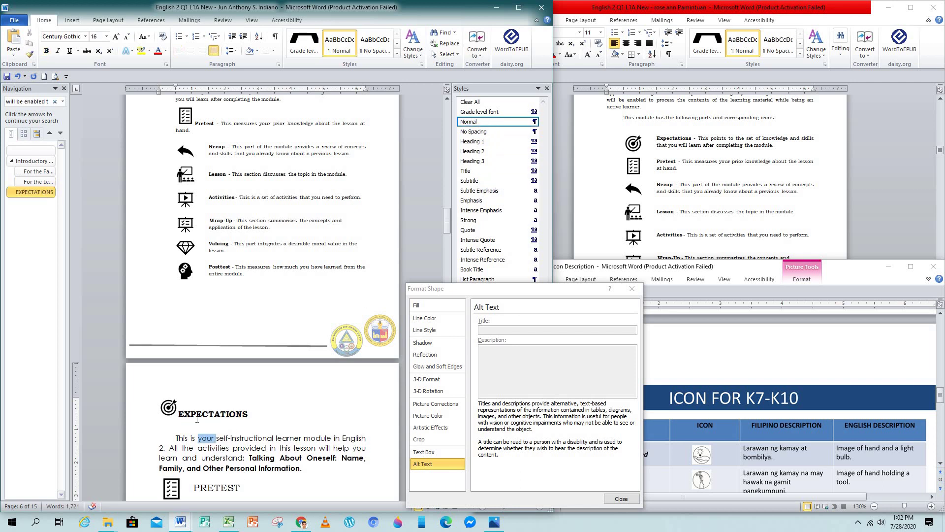
{"action": "key", "text": "Delete"}
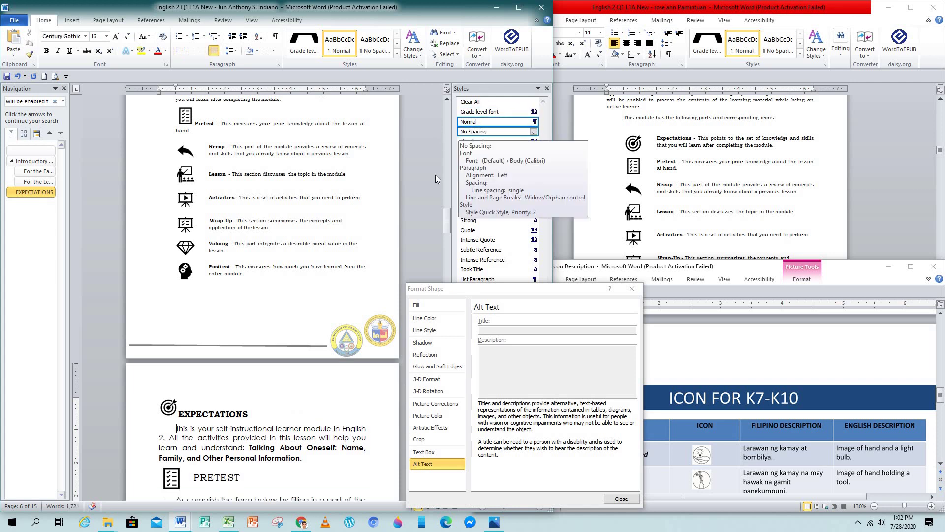
{"action": "left_click", "coordinate": [221, 412]}
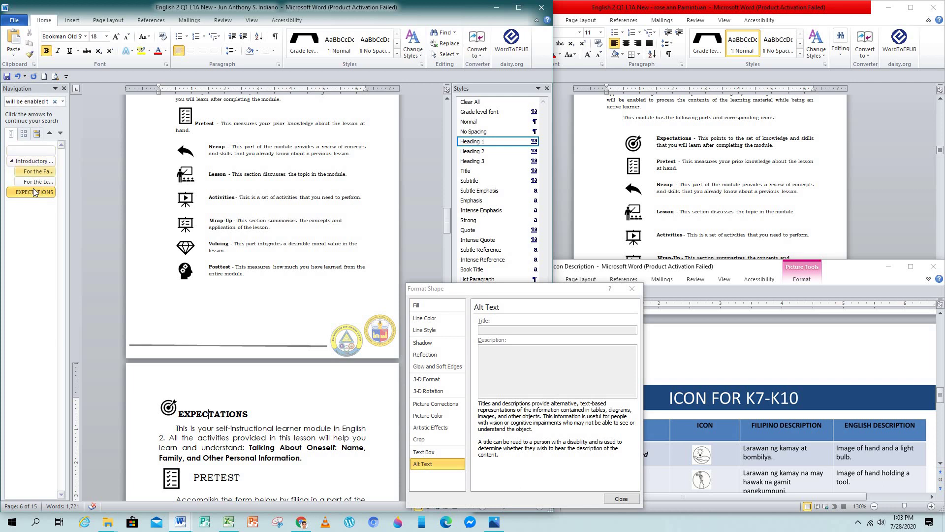
Browse the Introductory Message, For the Facilitator and For the Learner headings in the outline.
{"action": "left_click", "coordinate": [28, 163]}
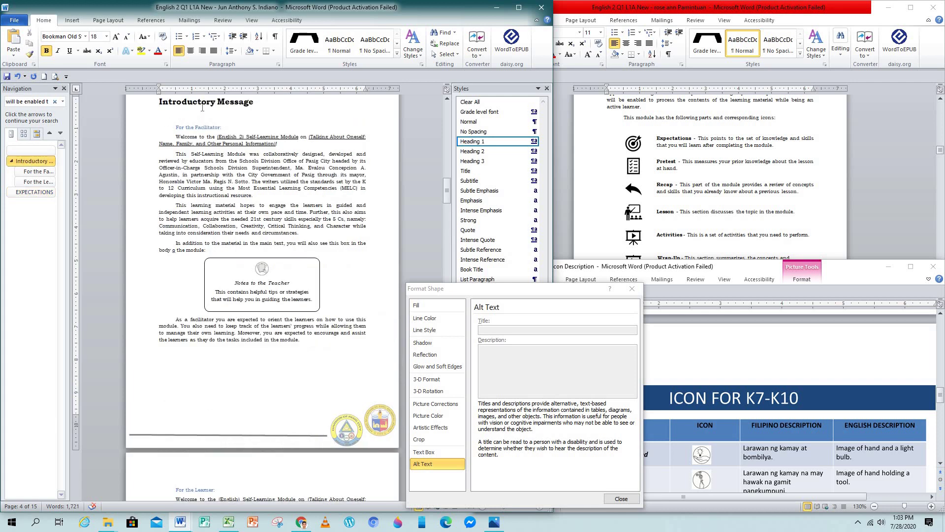
{"action": "left_click", "coordinate": [35, 172]}
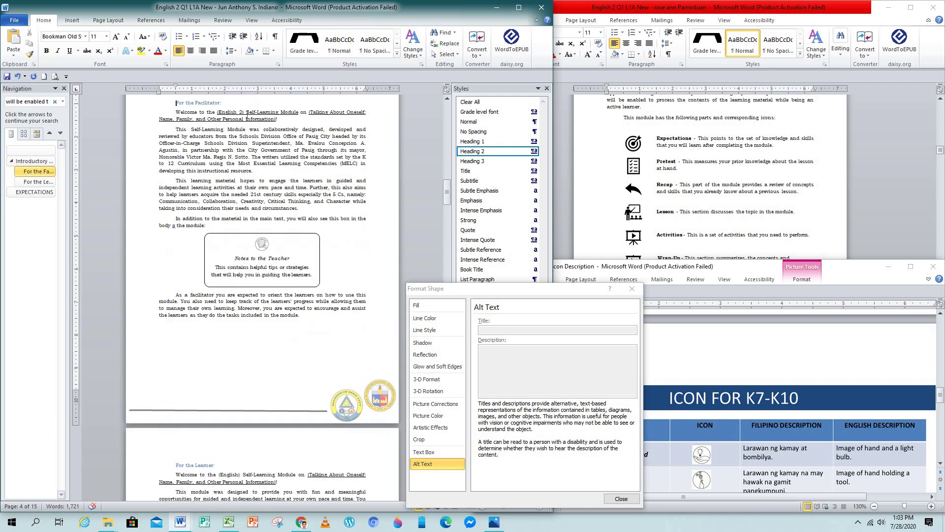
{"action": "mouse_move", "coordinate": [496, 151]}
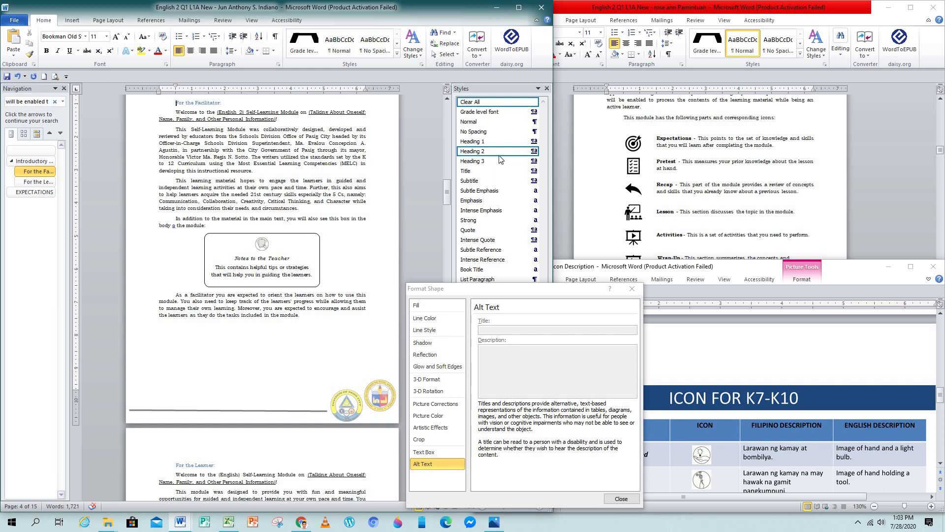
{"action": "left_click", "coordinate": [32, 184]}
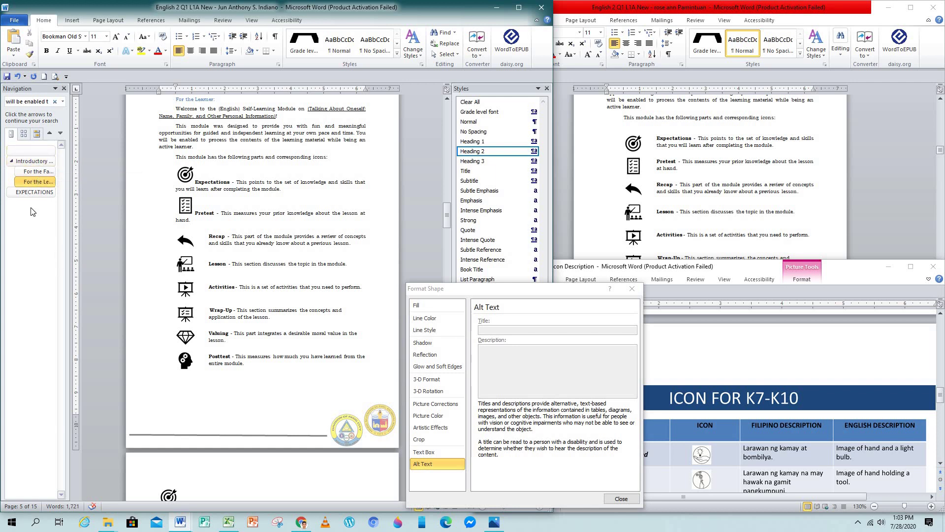
{"action": "left_click", "coordinate": [49, 183]}
{"action": "left_click", "coordinate": [209, 245]}
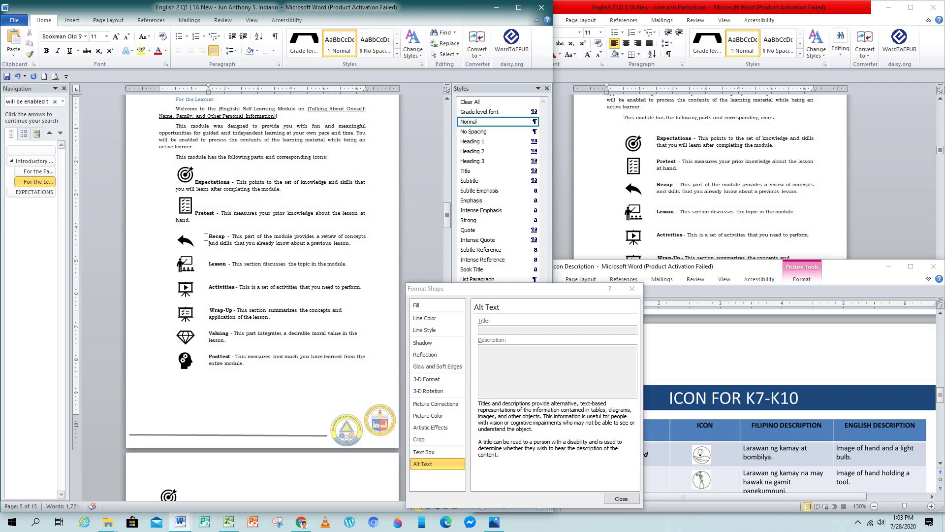
Confirm the EXPECTATIONS title uses Heading 1 and switch to the other module window.
{"action": "scroll", "coordinate": [206, 238], "scroll_direction": "down", "scroll_amount": 5}
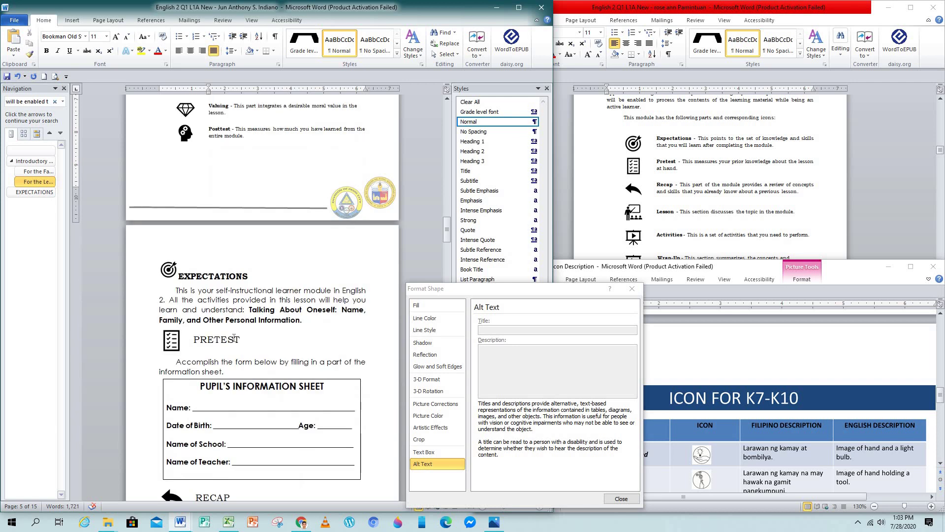
{"action": "scroll", "coordinate": [234, 339], "scroll_direction": "down", "scroll_amount": 1}
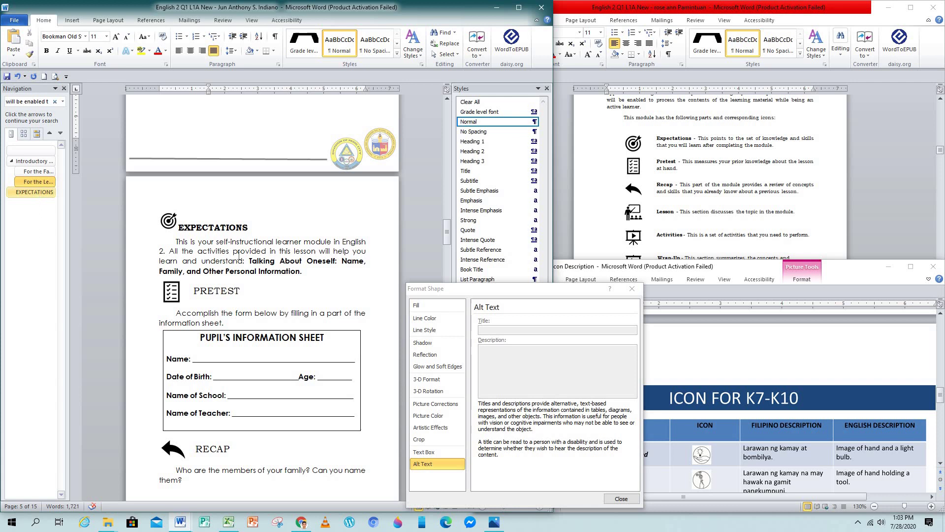
{"action": "left_click", "coordinate": [197, 227]}
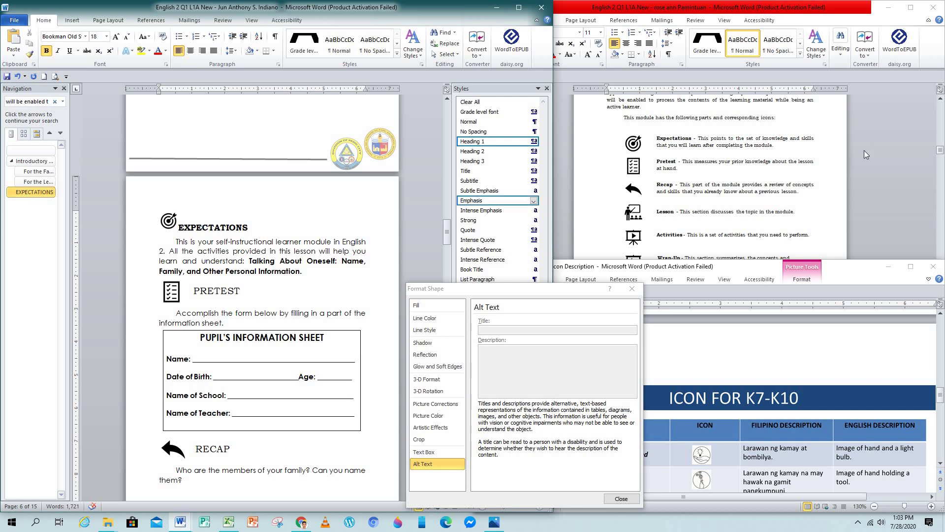
{"action": "left_click", "coordinate": [561, 163]}
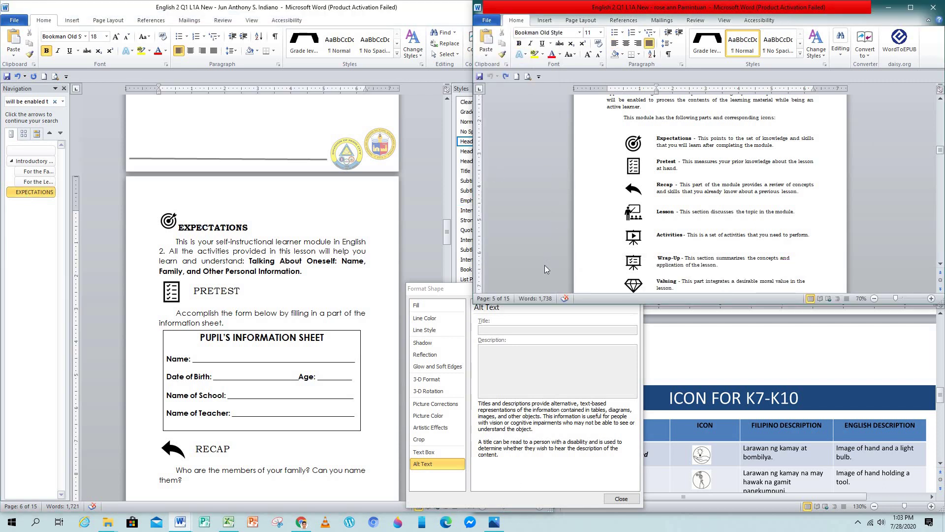
Show the Navigation pane's heading list and jump to Introductory Message.
{"action": "key", "text": "ctrl+f"}
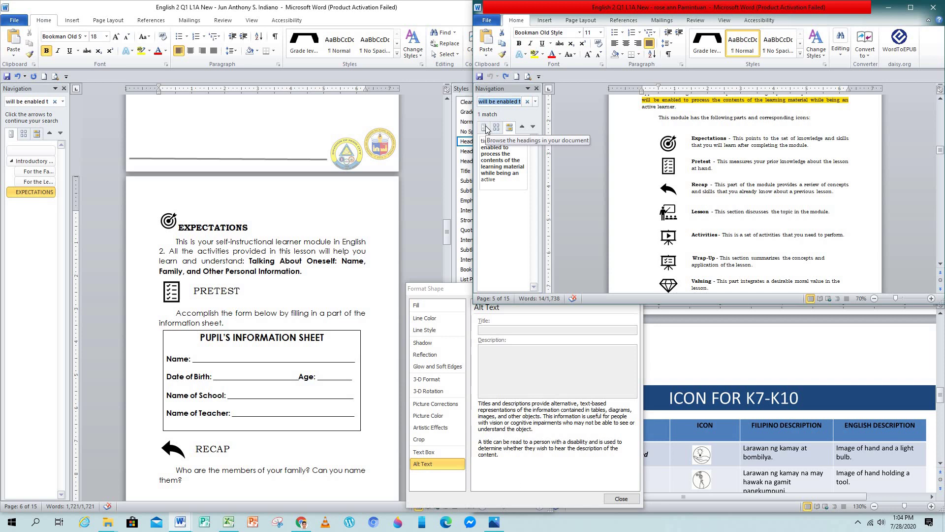
{"action": "left_click", "coordinate": [485, 128]}
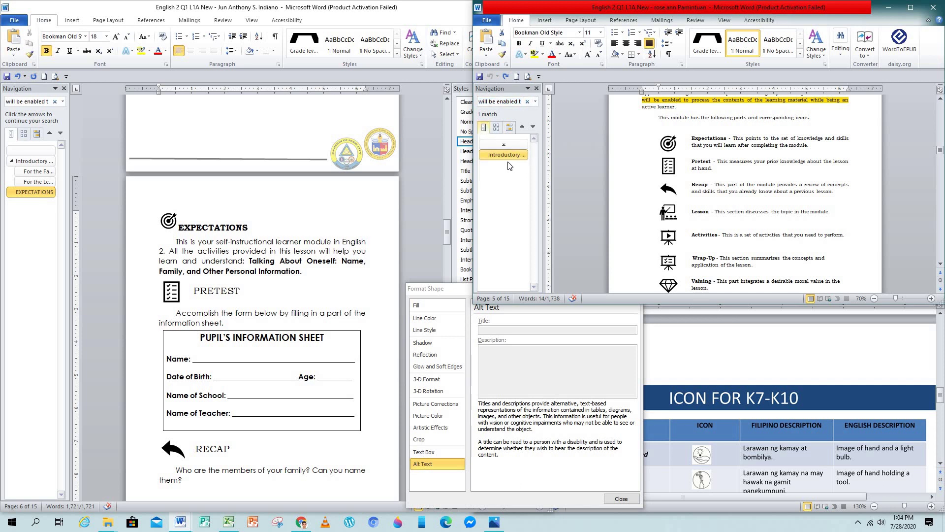
{"action": "left_click", "coordinate": [503, 154]}
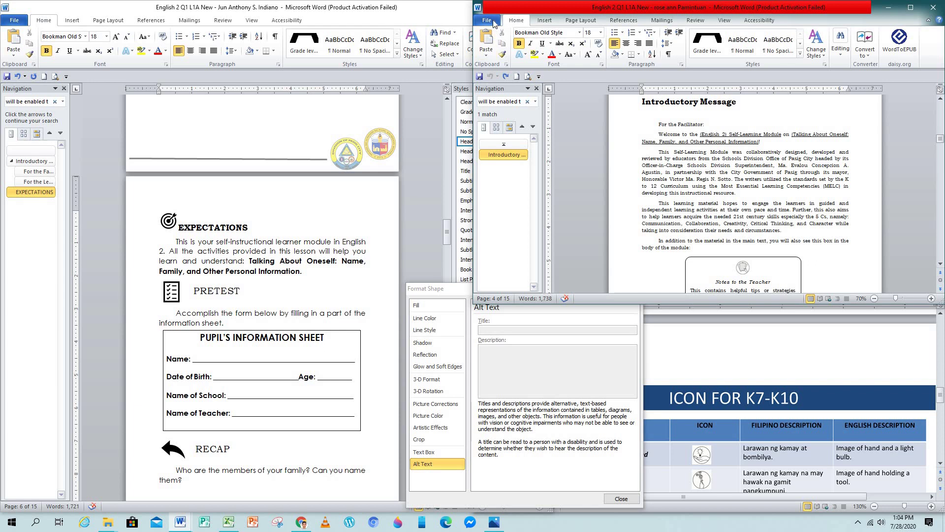
Run Check Accessibility from File > Info > Check for Issues.
{"action": "left_click", "coordinate": [486, 21]}
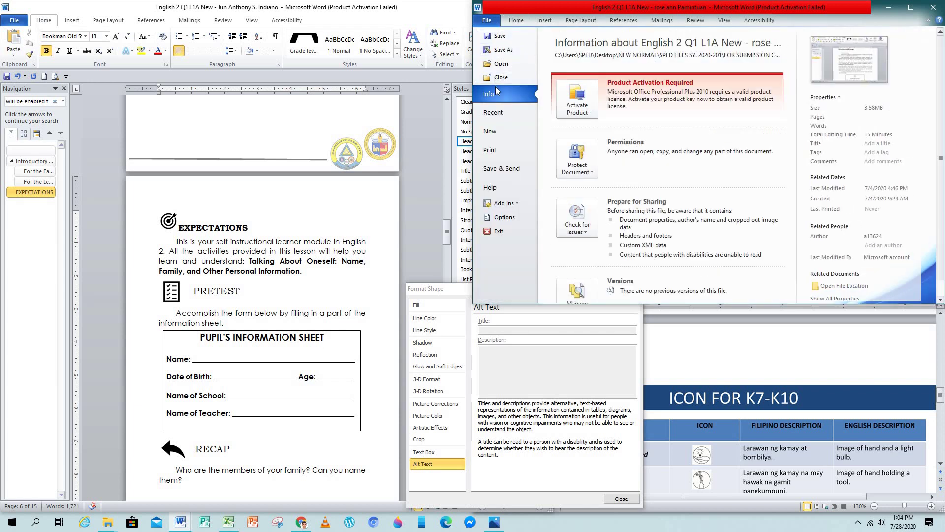
{"action": "left_click", "coordinate": [586, 238]}
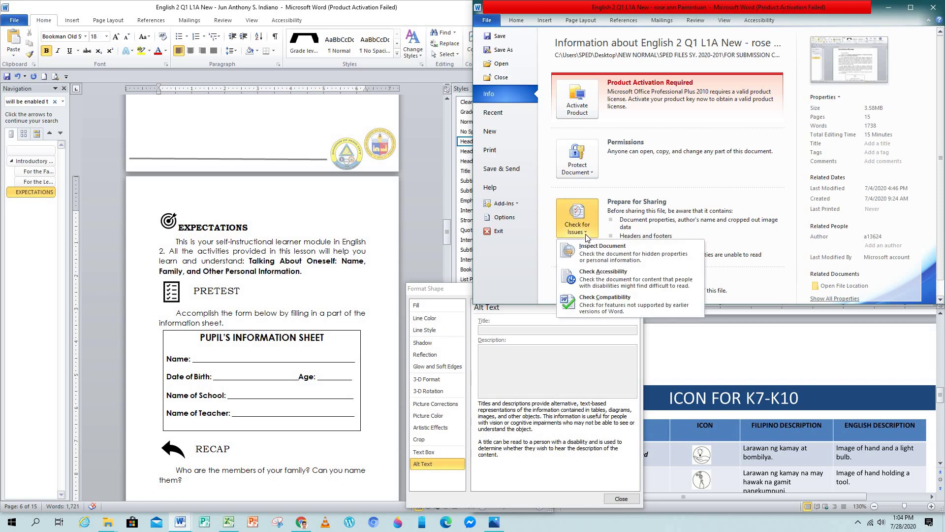
{"action": "left_click", "coordinate": [602, 273]}
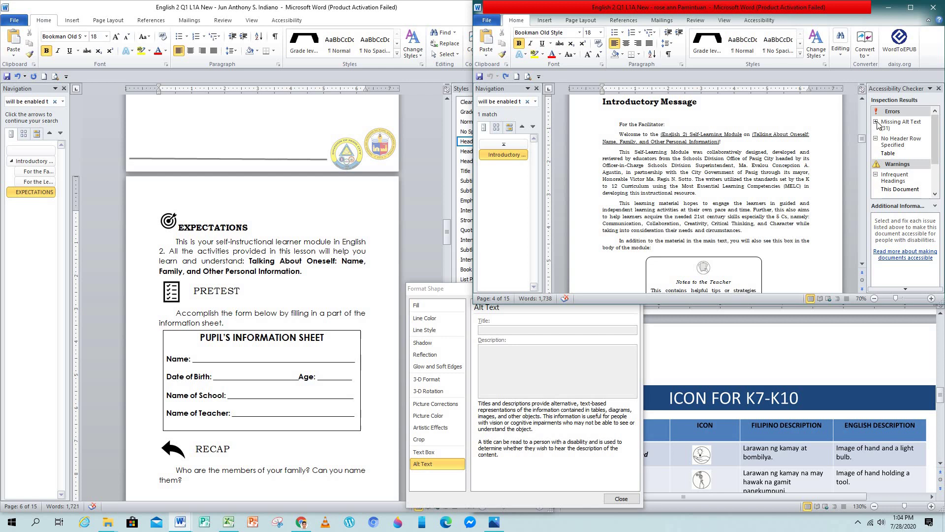
Expand the Missing Alt Text findings and scroll through the flagged groups and pictures.
{"action": "left_click", "coordinate": [908, 155]}
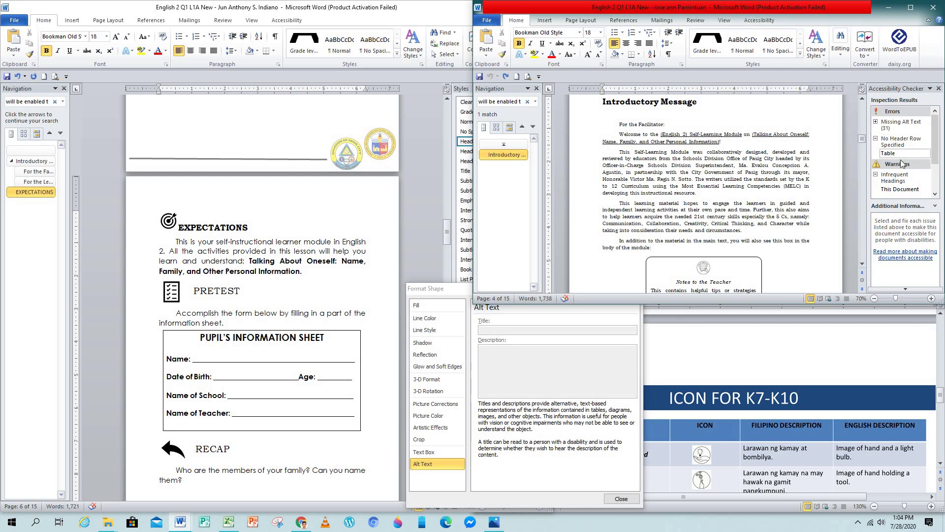
{"action": "left_click", "coordinate": [877, 122]}
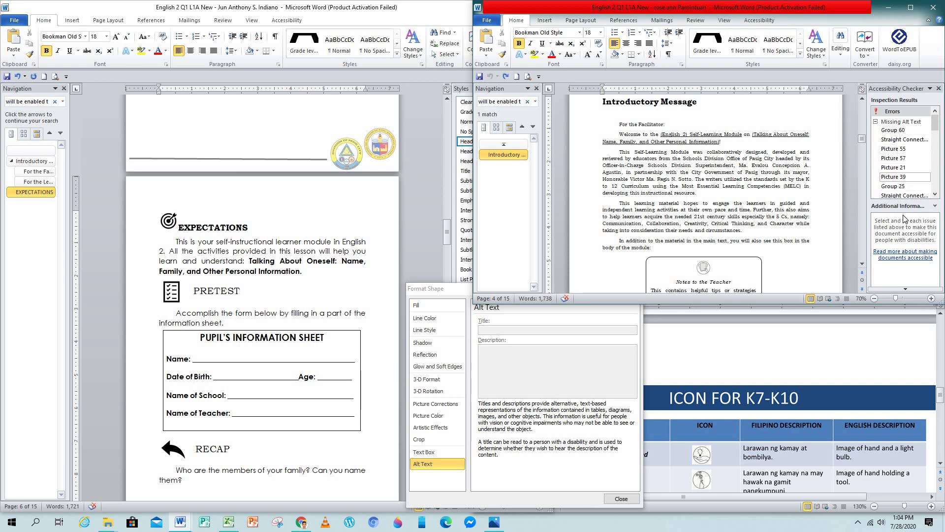
{"action": "scroll", "coordinate": [904, 178], "scroll_direction": "down", "scroll_amount": 3}
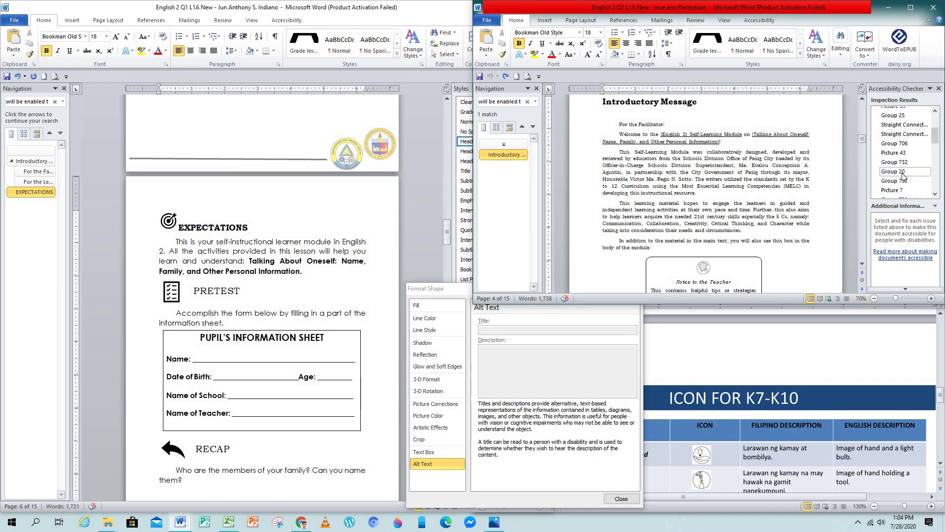
{"action": "scroll", "coordinate": [904, 177], "scroll_direction": "down", "scroll_amount": 3}
{"action": "scroll", "coordinate": [904, 177], "scroll_direction": "down", "scroll_amount": 3}
{"action": "scroll", "coordinate": [911, 172], "scroll_direction": "down", "scroll_amount": 3}
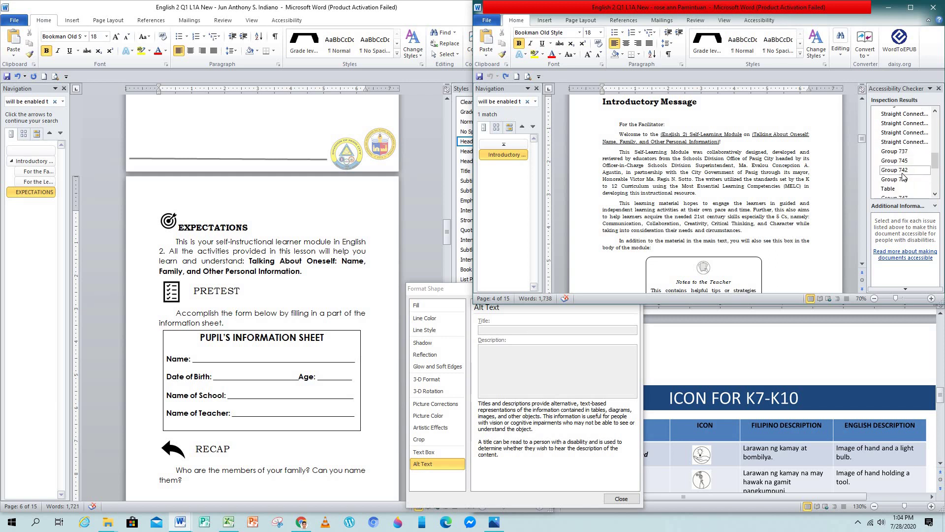
{"action": "scroll", "coordinate": [918, 169], "scroll_direction": "down", "scroll_amount": 3}
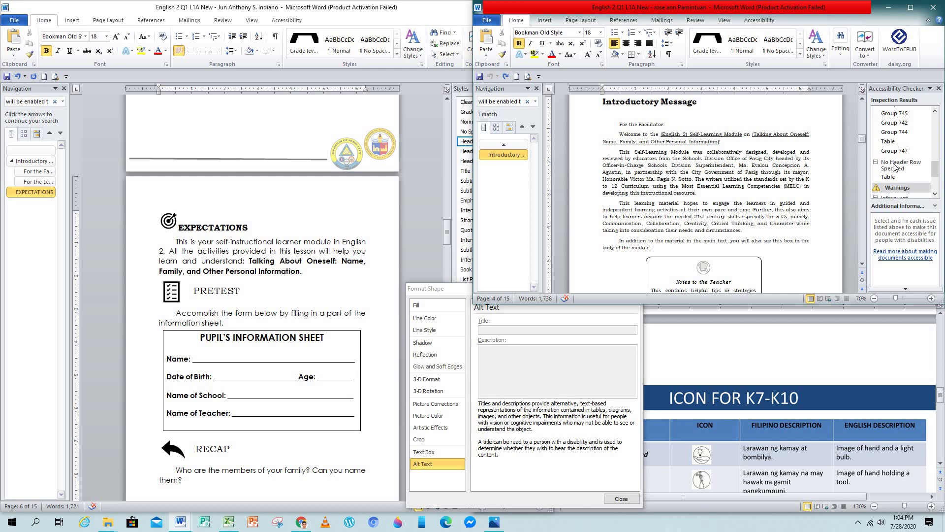
Re-check the No Header Row Specified entry for the header-less table.
{"action": "left_click", "coordinate": [895, 166]}
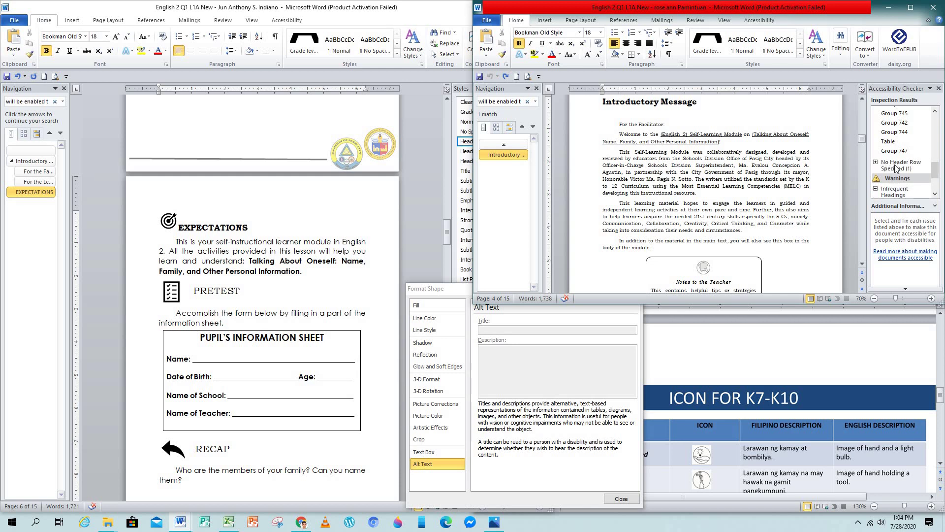
{"action": "left_click", "coordinate": [895, 167]}
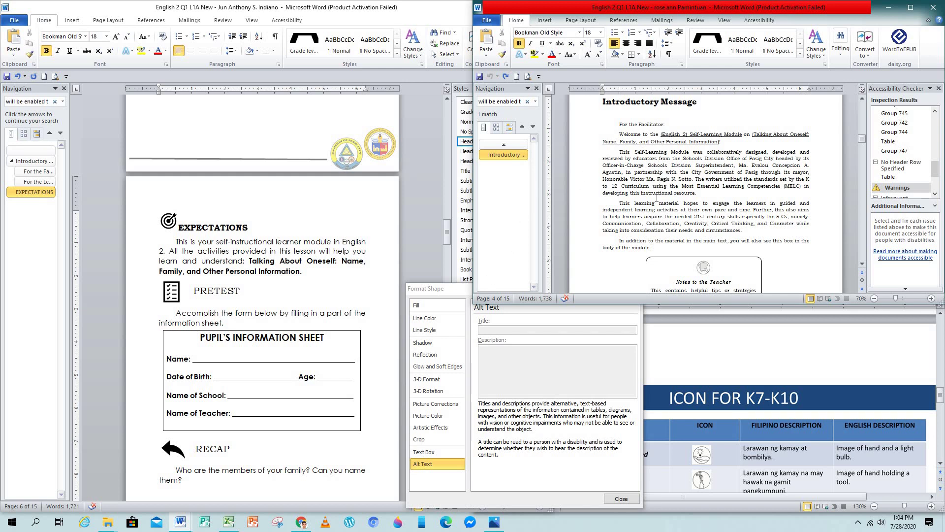
{"action": "scroll", "coordinate": [657, 197], "scroll_direction": "up", "scroll_amount": 3}
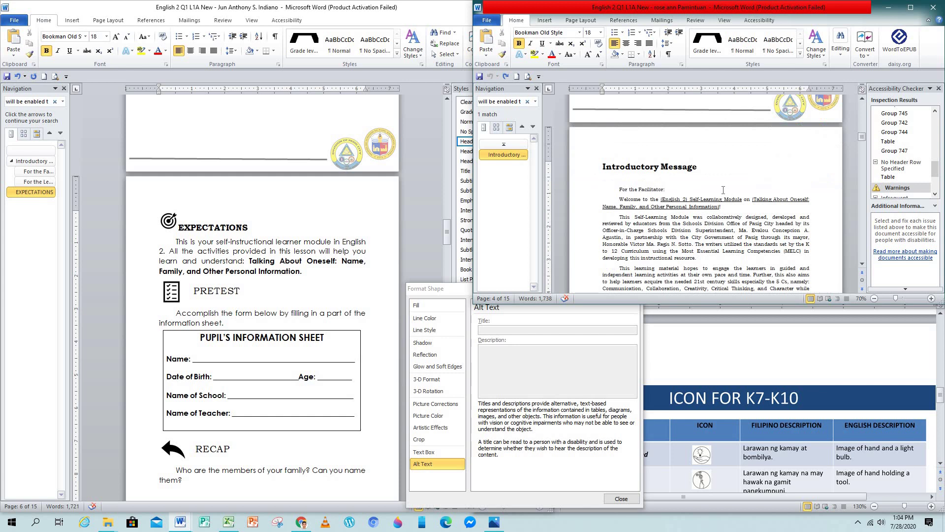
{"action": "scroll", "coordinate": [710, 191], "scroll_direction": "down", "scroll_amount": 1}
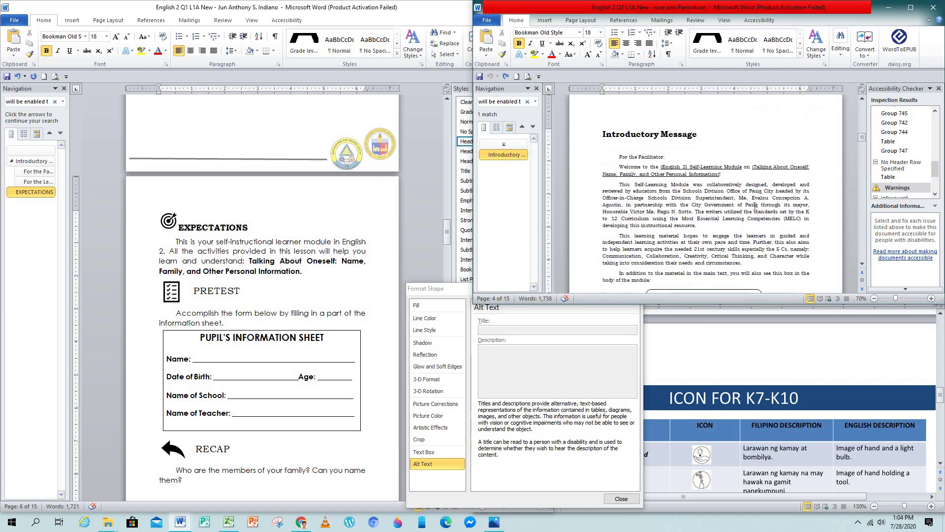
{"action": "scroll", "coordinate": [653, 157], "scroll_direction": "down", "scroll_amount": 10}
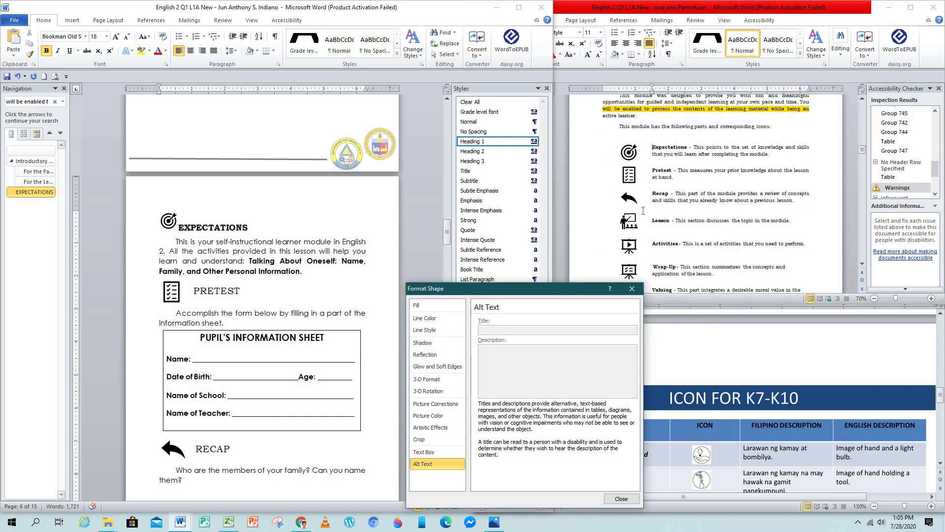
Confirm the EXPECTATIONS target icon already carries alt text.
{"action": "left_click", "coordinate": [674, 221]}
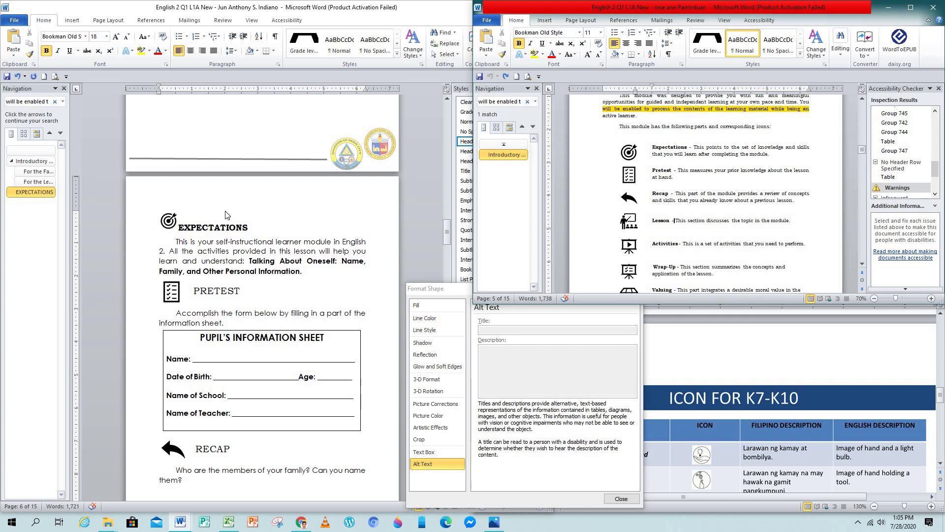
{"action": "left_click", "coordinate": [199, 228]}
{"action": "double_click", "coordinate": [206, 241]}
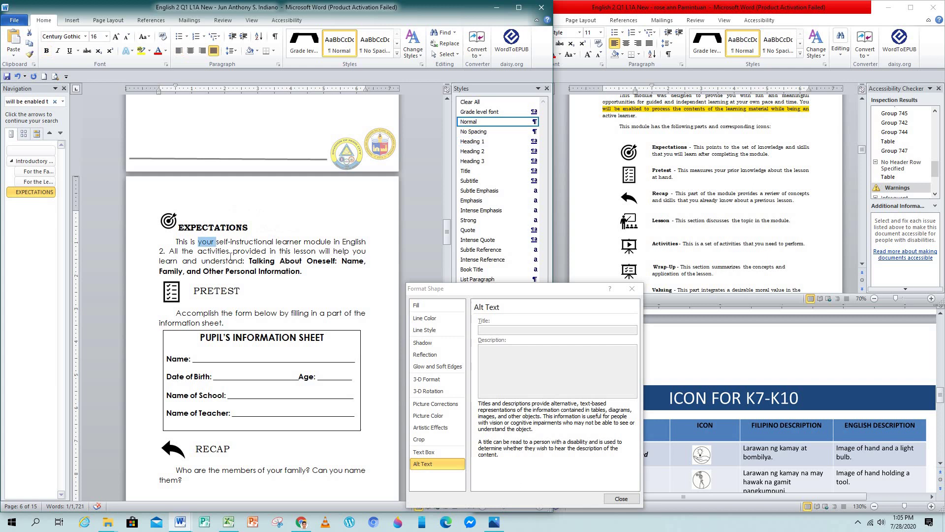
{"action": "left_click", "coordinate": [175, 226]}
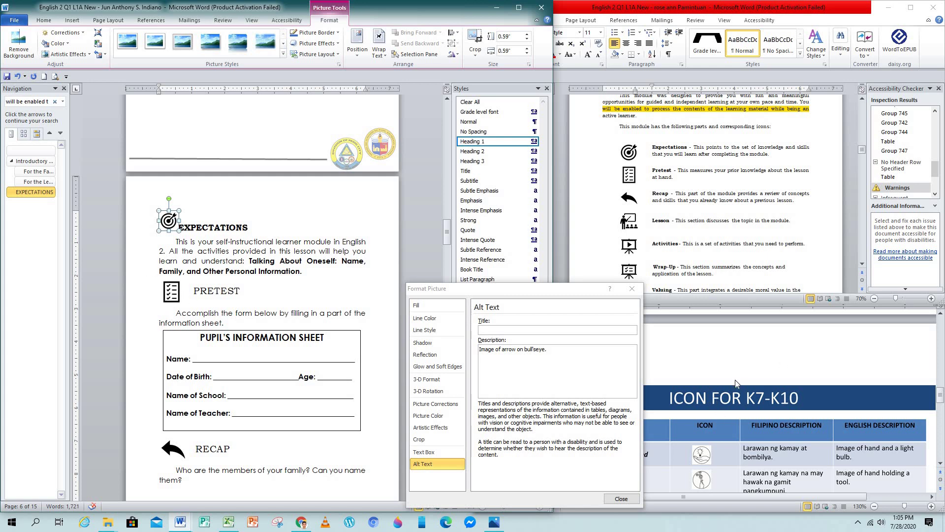
Consult the Icon Description table, then select the PUPIL'S INFORMATION SHEET box's blank alt text.
{"action": "left_click", "coordinate": [689, 393]}
{"action": "scroll", "coordinate": [684, 388], "scroll_direction": "down", "scroll_amount": 2}
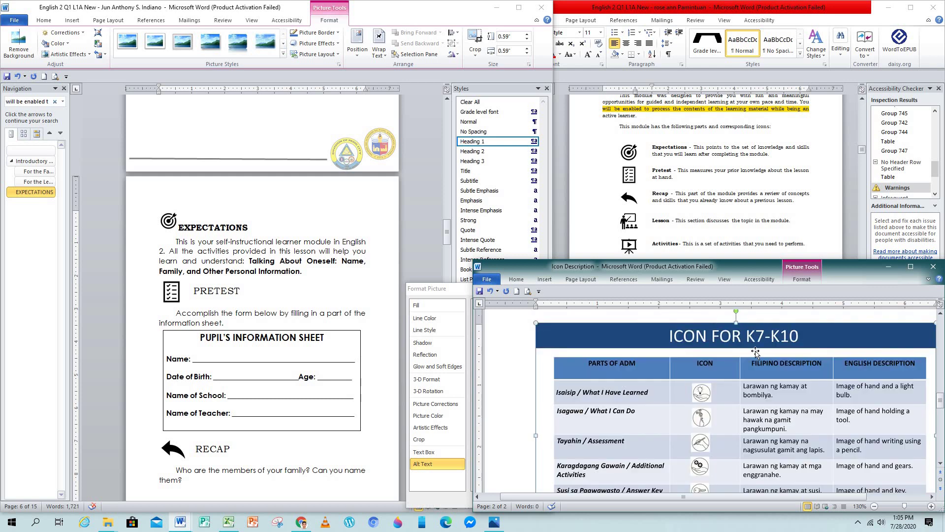
{"action": "left_click", "coordinate": [288, 315]}
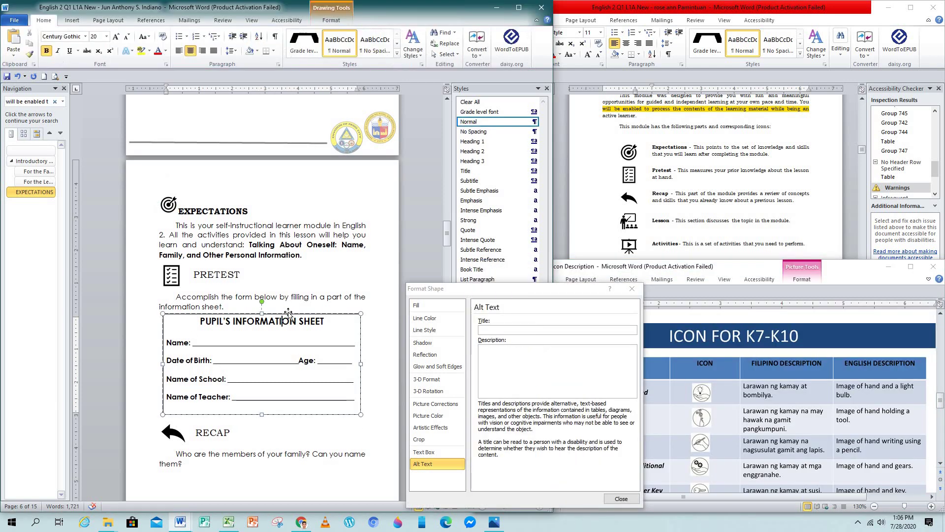